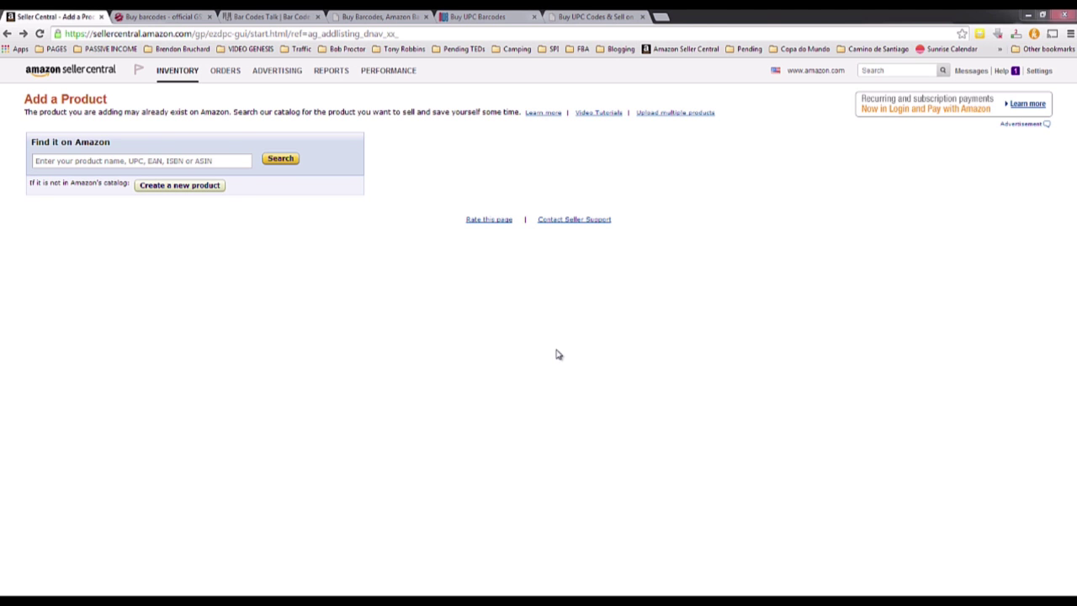
From Inventory > Add a Product, choose to create a new product not in Amazon's catalog.
mouse_move(181, 72)
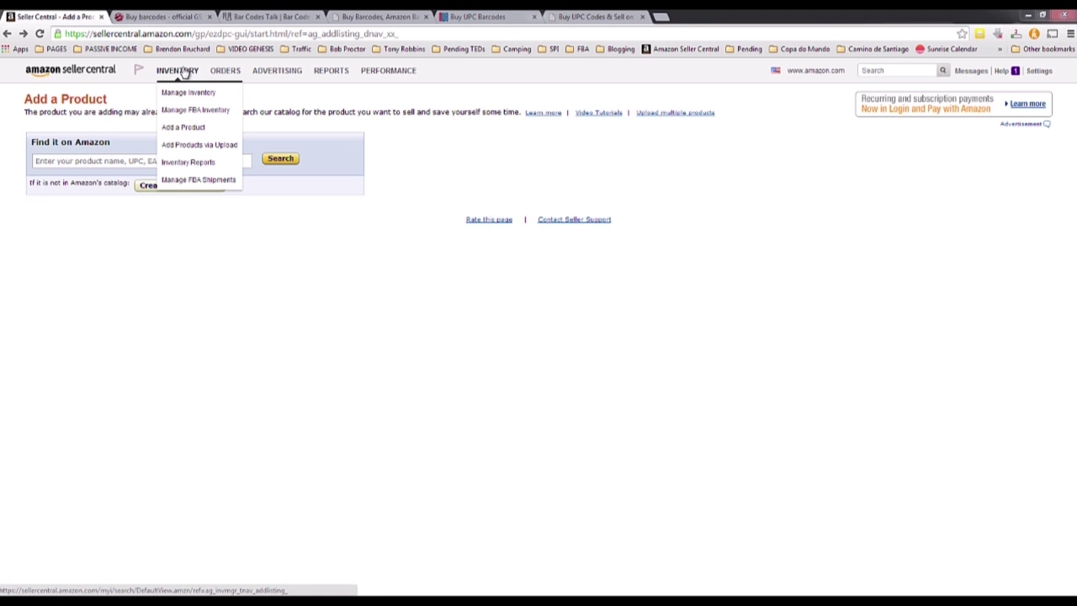
click(197, 127)
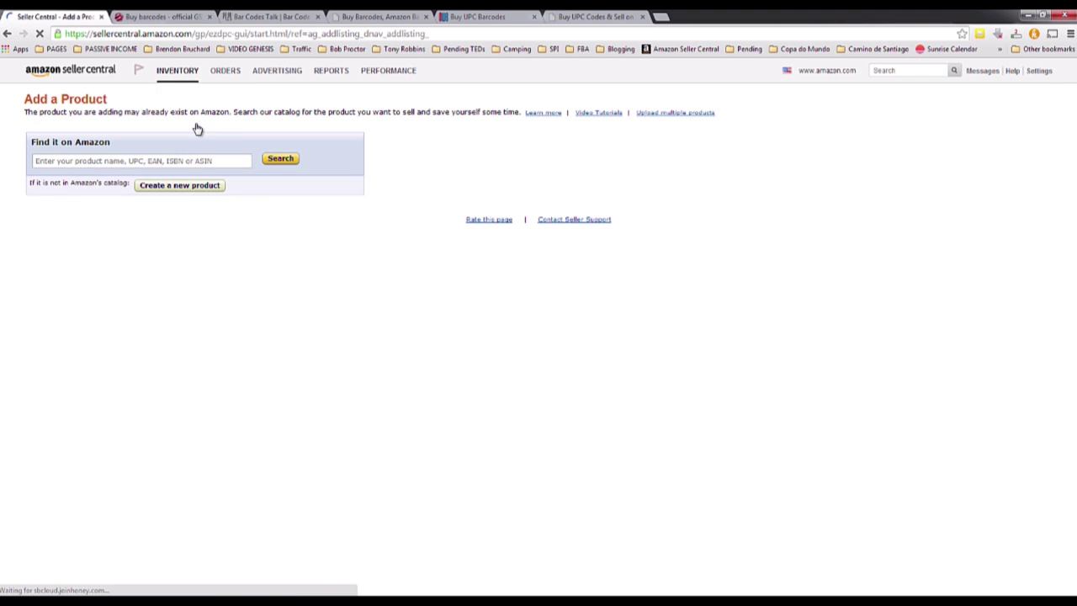
click(185, 159)
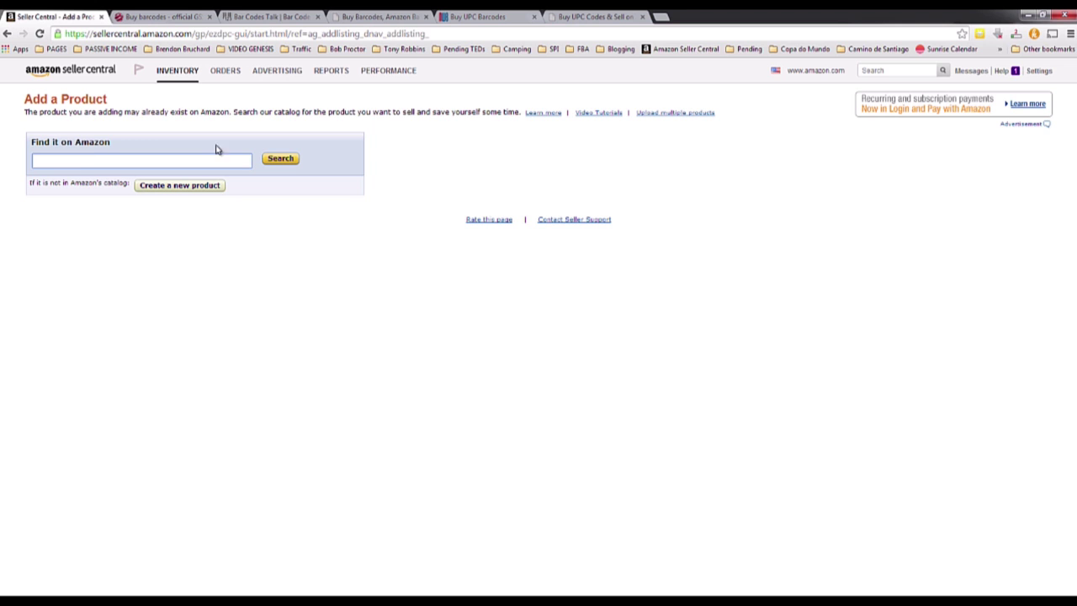
click(182, 190)
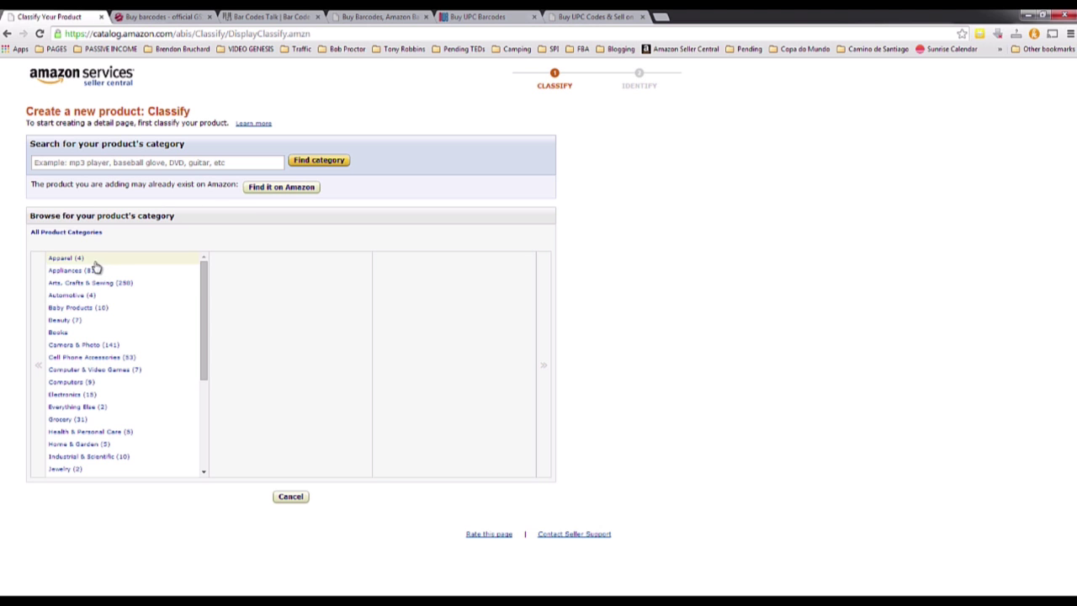
Classify the product as Camera & Photo > Digital Cameras > Other Digital Cameras and confirm.
click(145, 348)
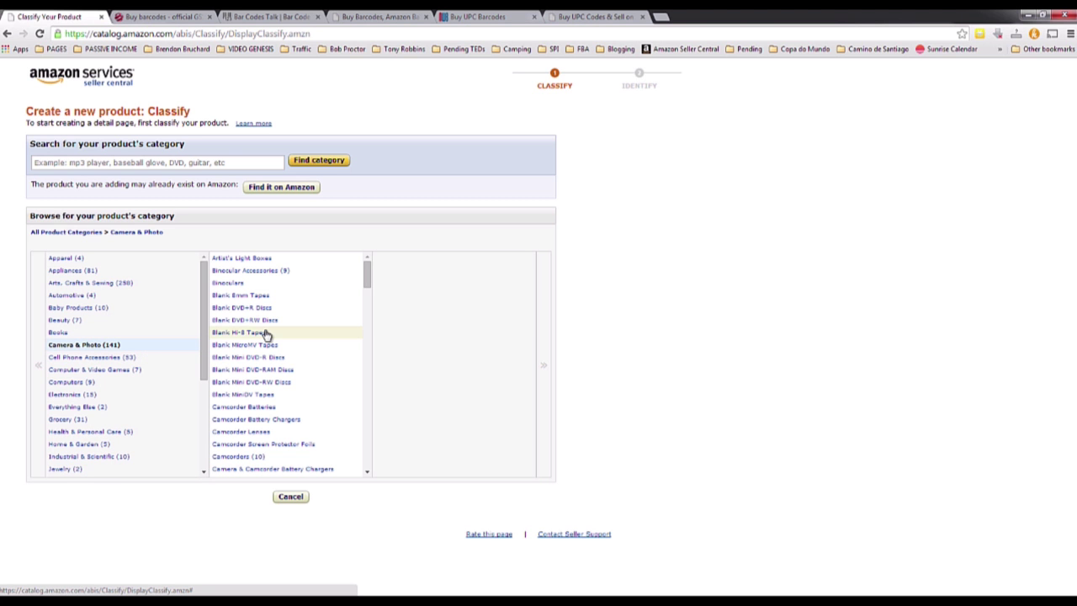
scroll(268, 336, down, 6)
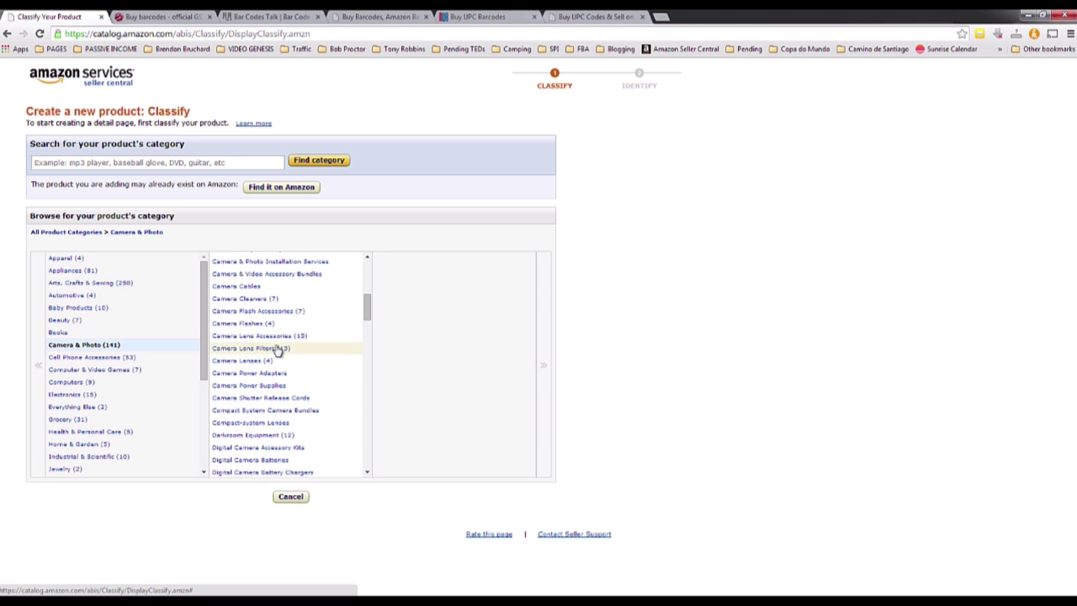
scroll(278, 349, down, 3)
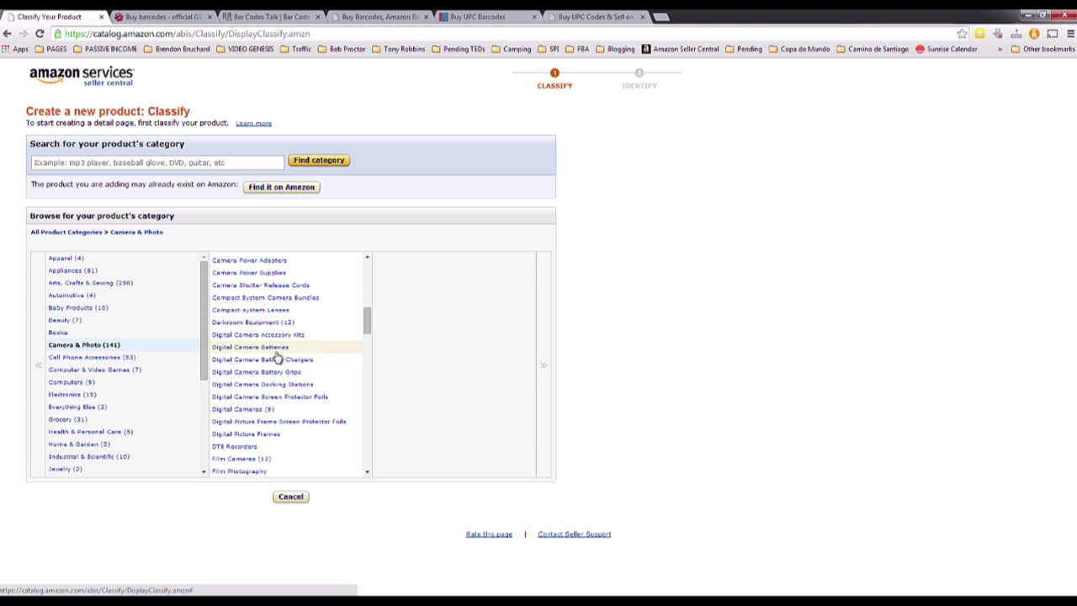
click(257, 411)
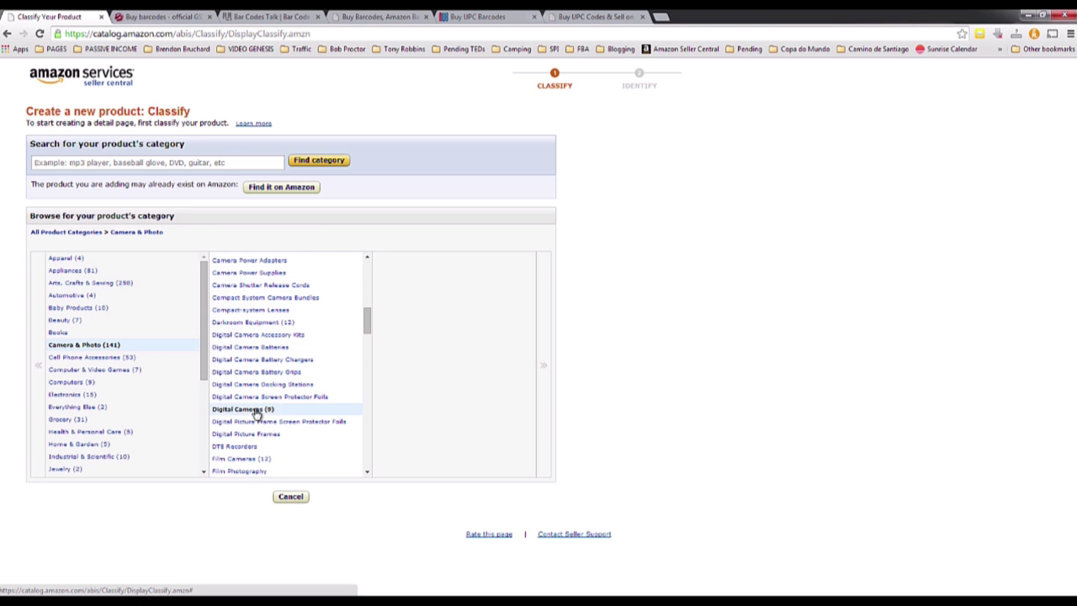
click(410, 358)
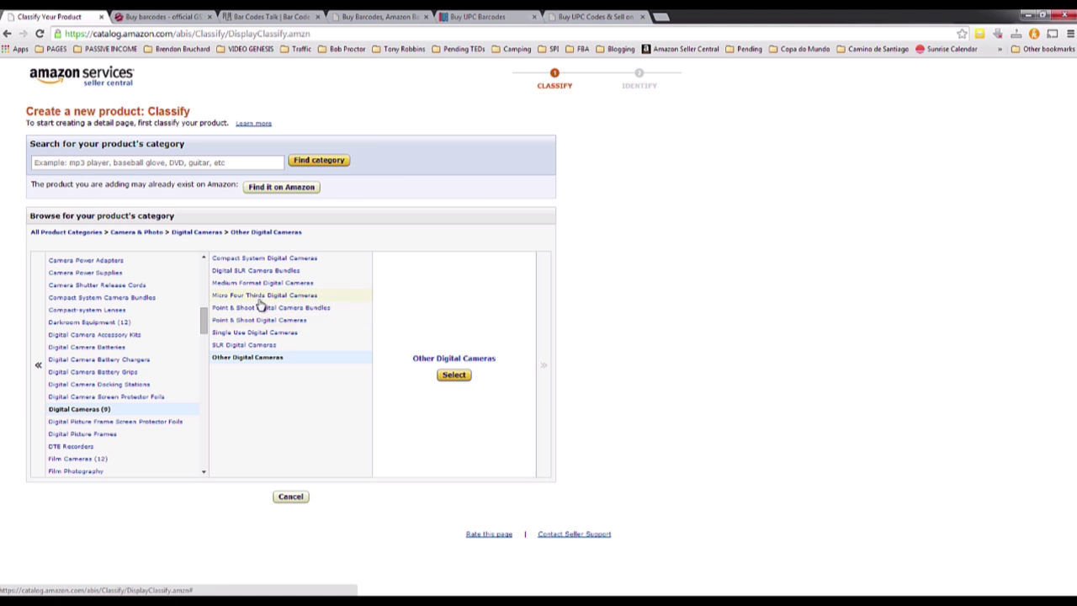
click(444, 380)
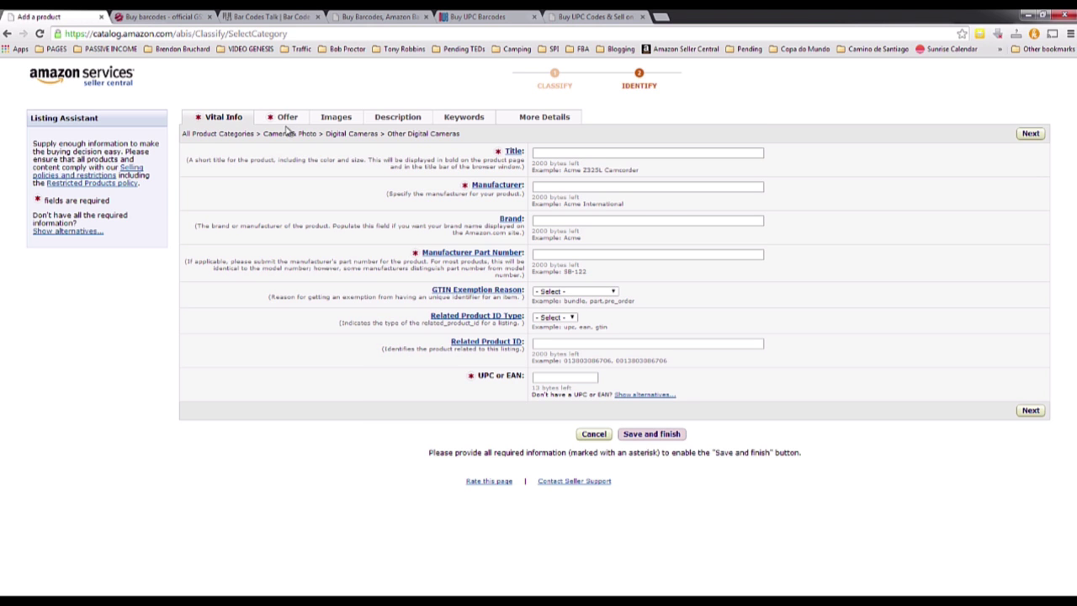
Enter the title 'GoPro Extra Battery' and pick 'Generic' as the manufacturer.
click(538, 152)
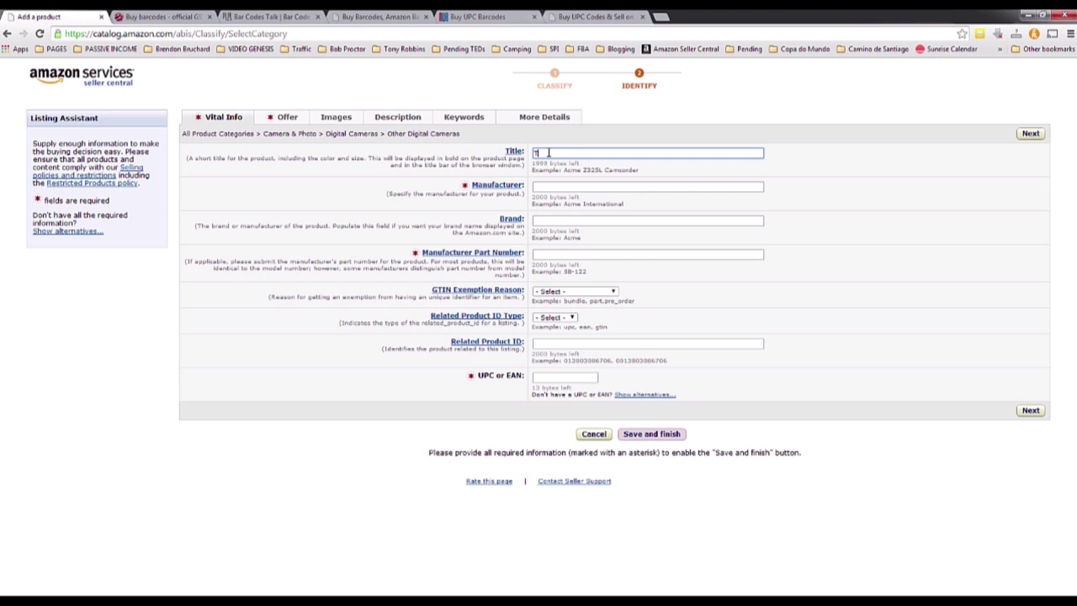
text(GoPro Extra Battery)
click(557, 187)
text(Ge)
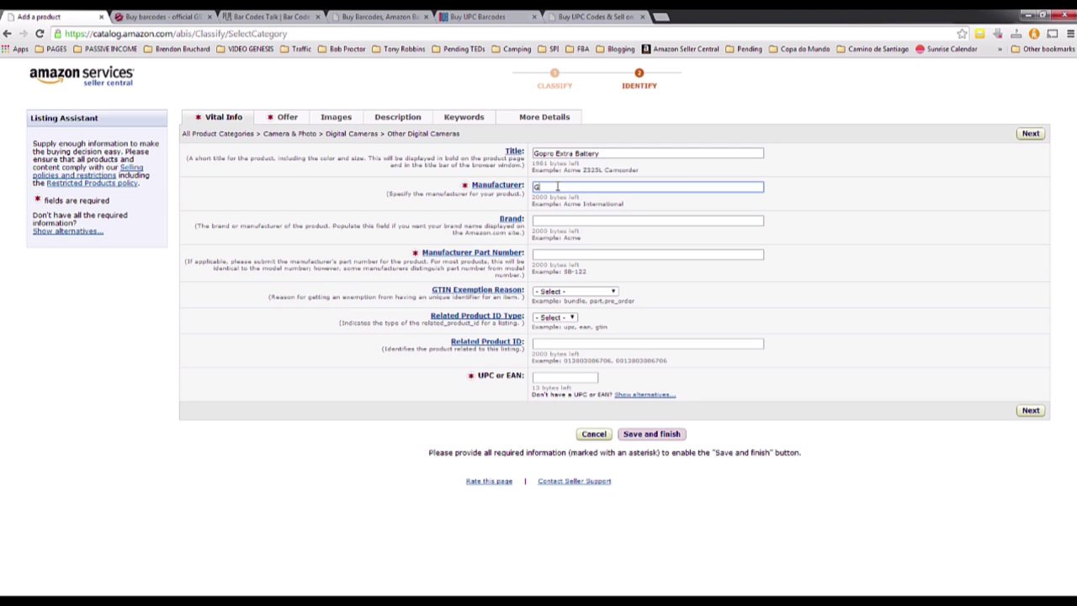
click(547, 199)
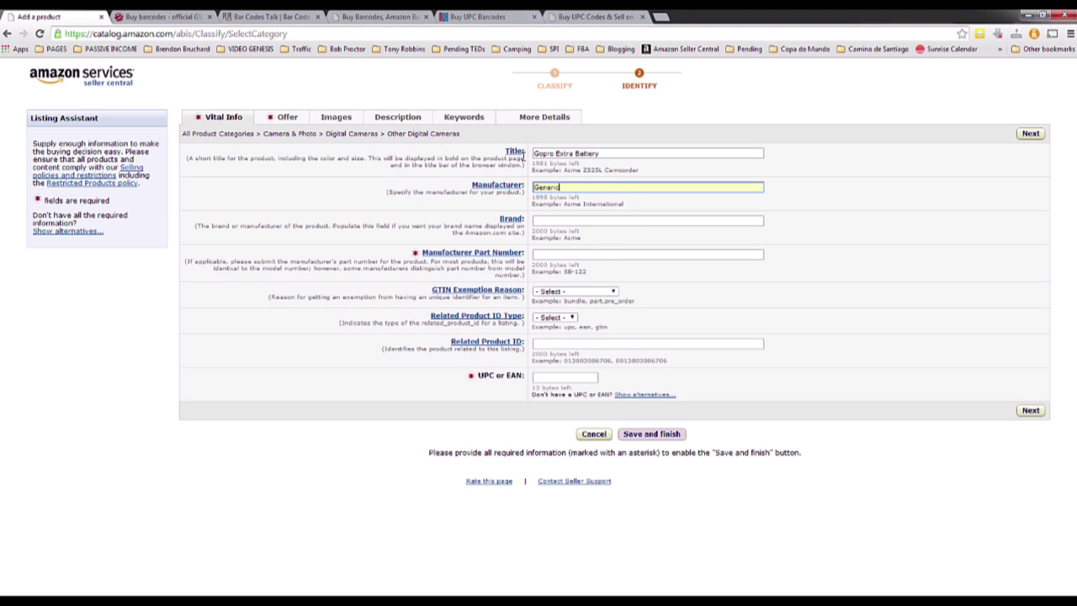
drag(533, 153, 627, 154)
click(638, 158)
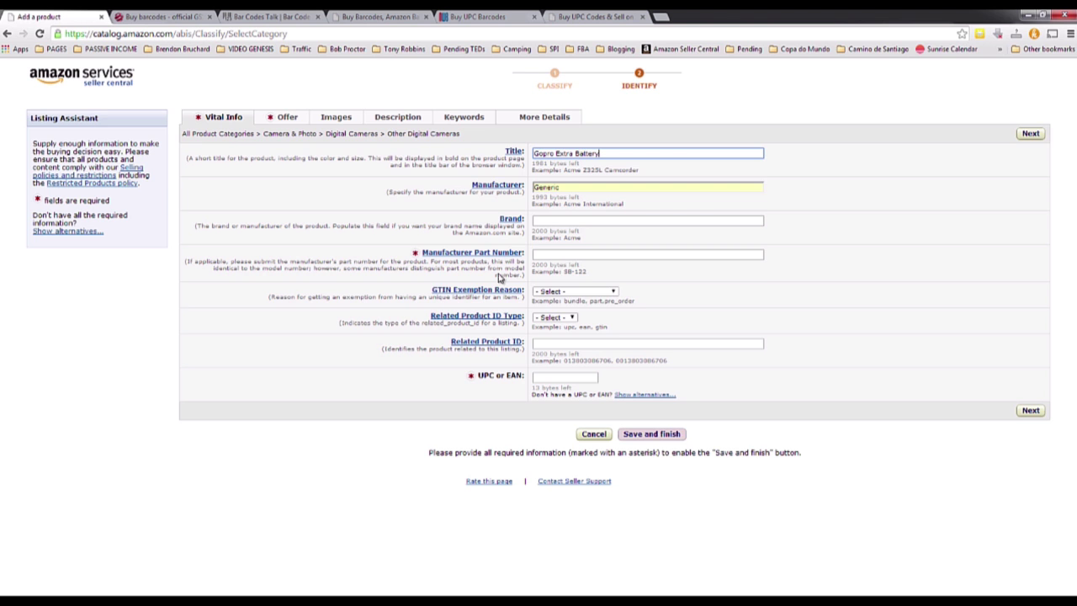
Enter 101 as the Manufacturer Part Number, leaving Related Product ID Type and GTIN exemption unset.
click(541, 256)
text(101)
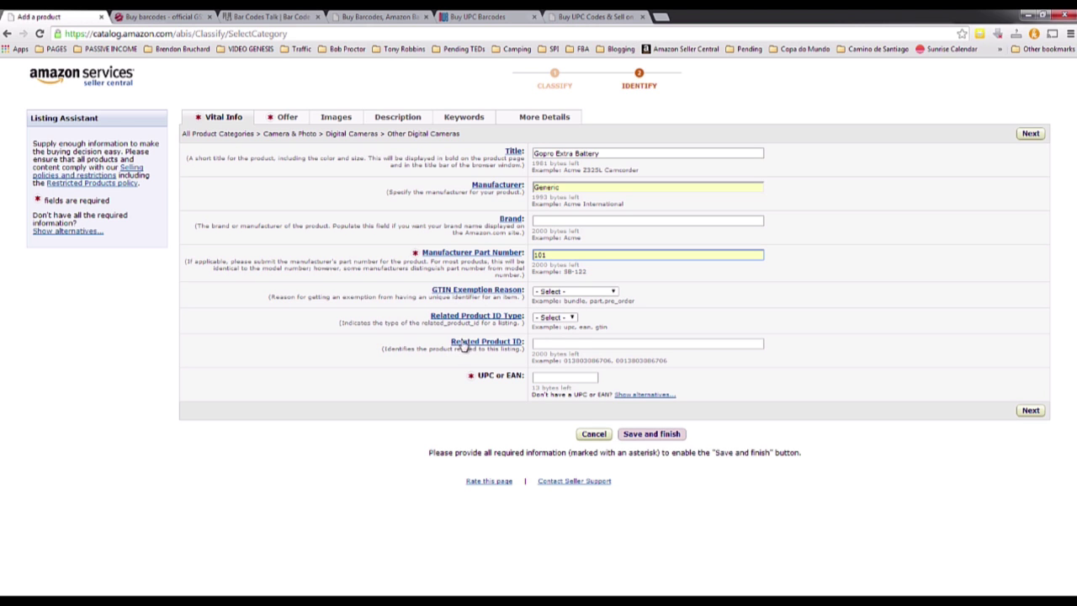
click(558, 318)
click(560, 318)
click(593, 290)
click(599, 301)
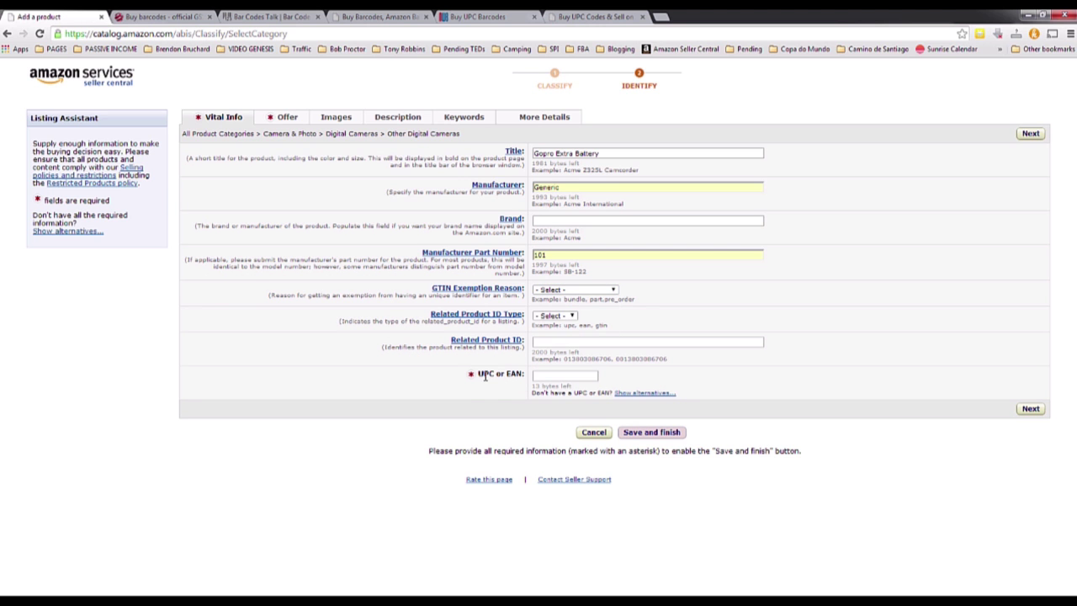
Focus the required UPC or EAN field, leaving it empty.
drag(477, 375, 521, 381)
drag(535, 153, 613, 151)
click(614, 152)
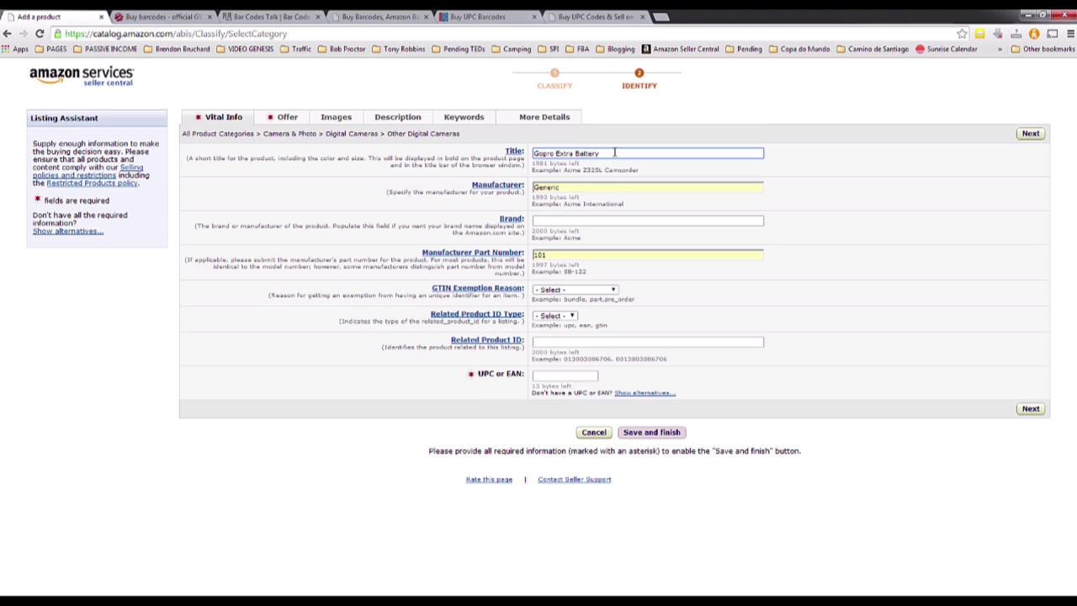
drag(614, 152, 510, 156)
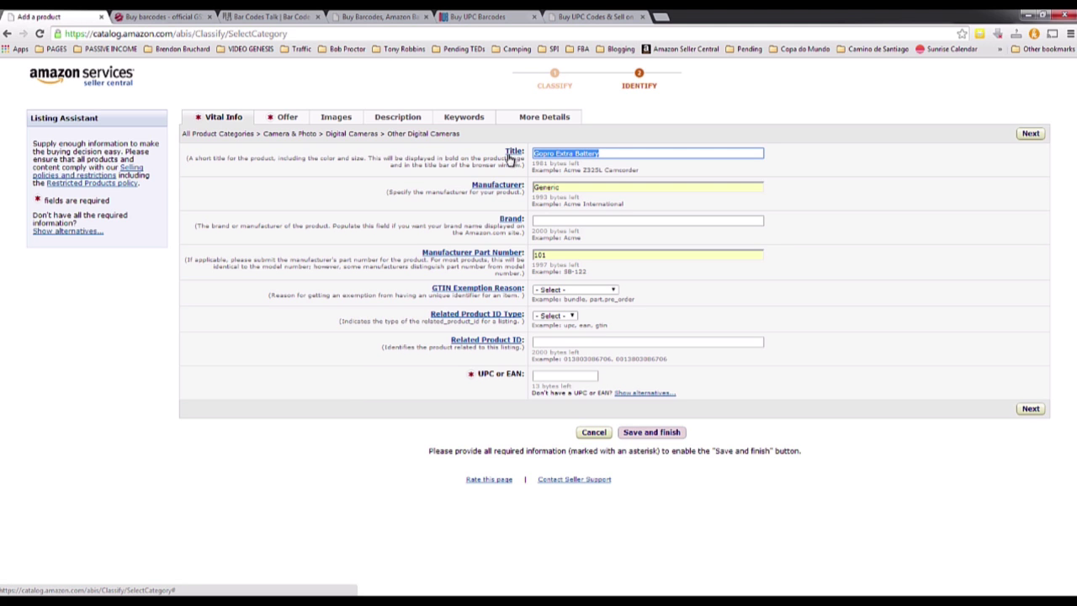
click(537, 376)
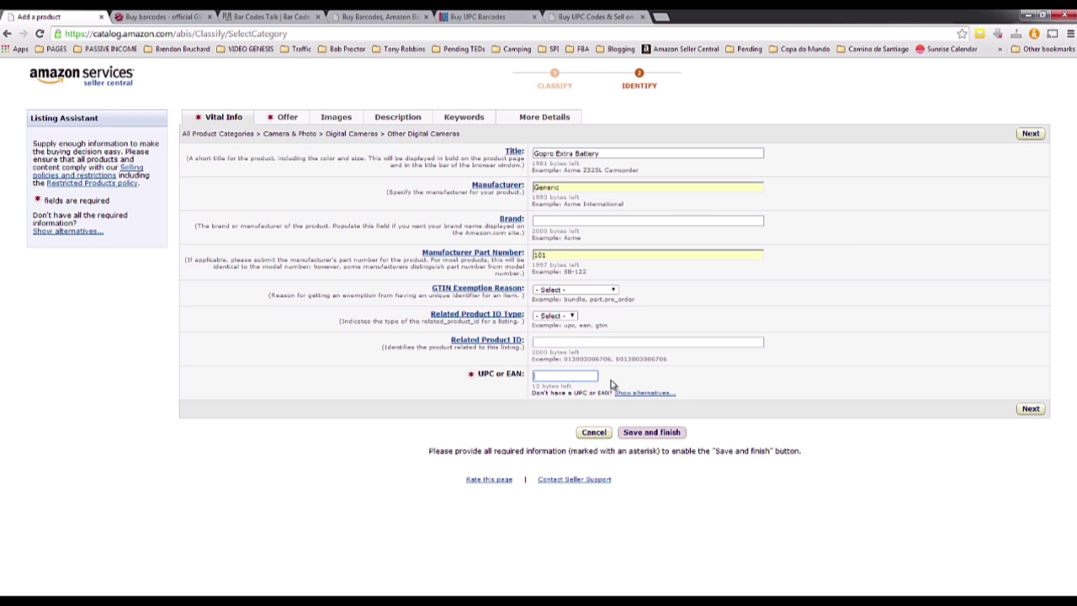
View BuyABarcode.com's barcode packages, noting the $75.00 single-barcode price.
click(166, 19)
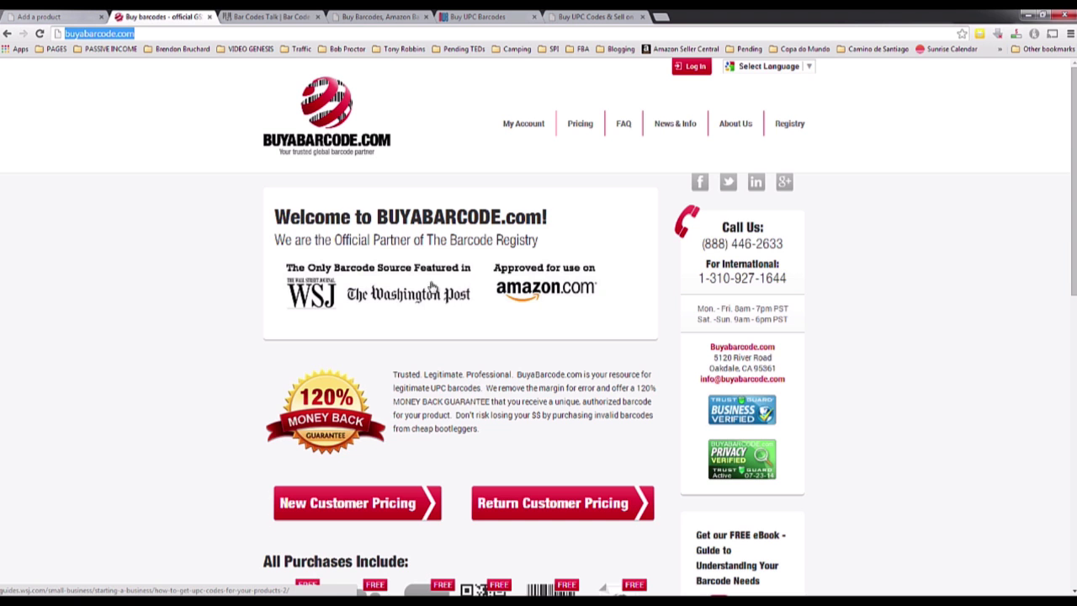
scroll(451, 226, down, 3)
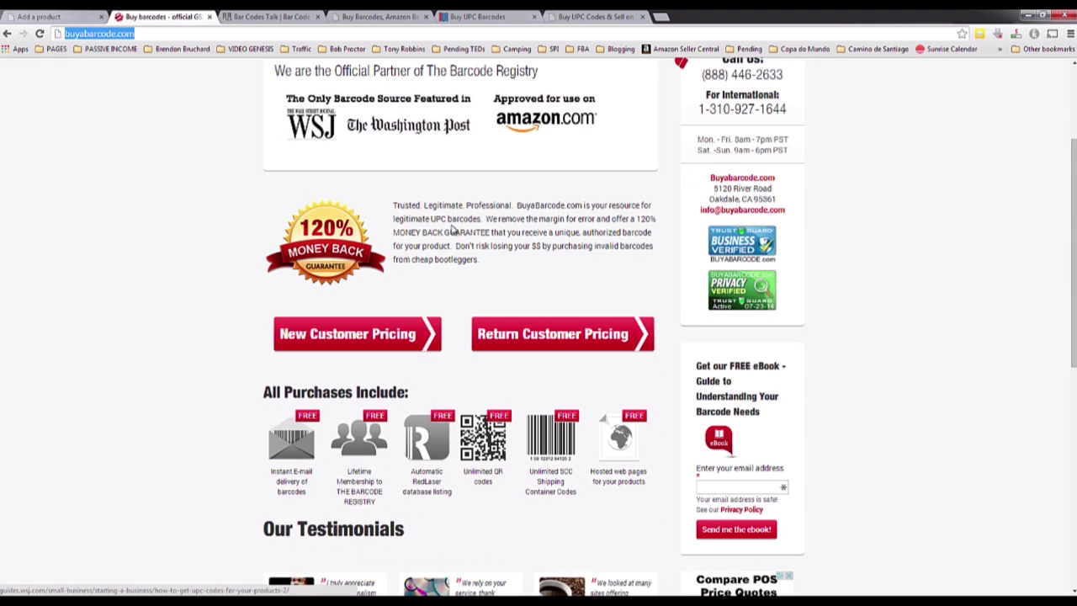
scroll(453, 230, up, 3)
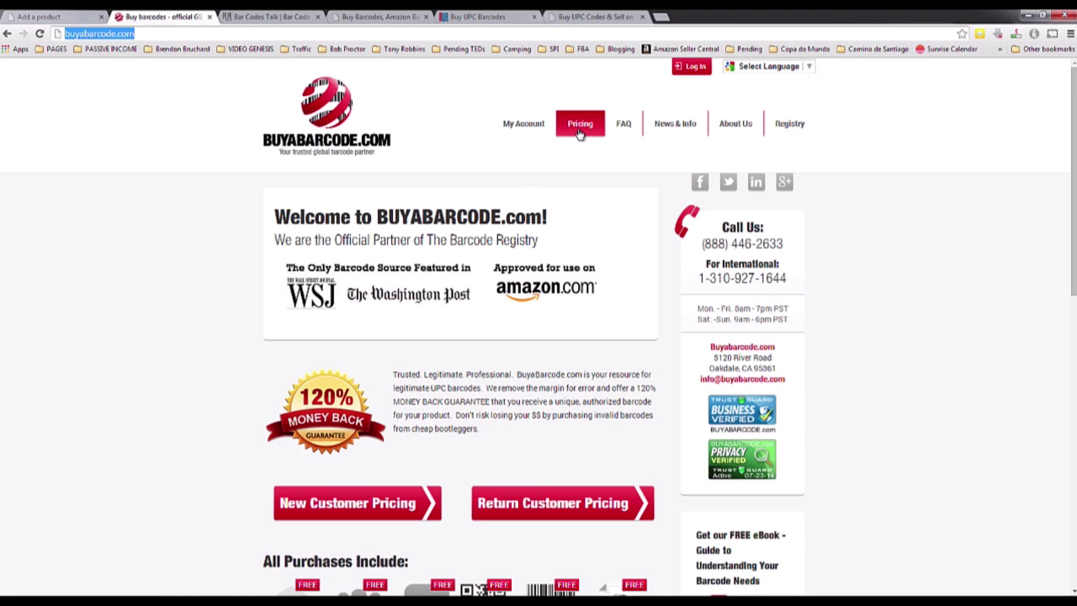
click(578, 132)
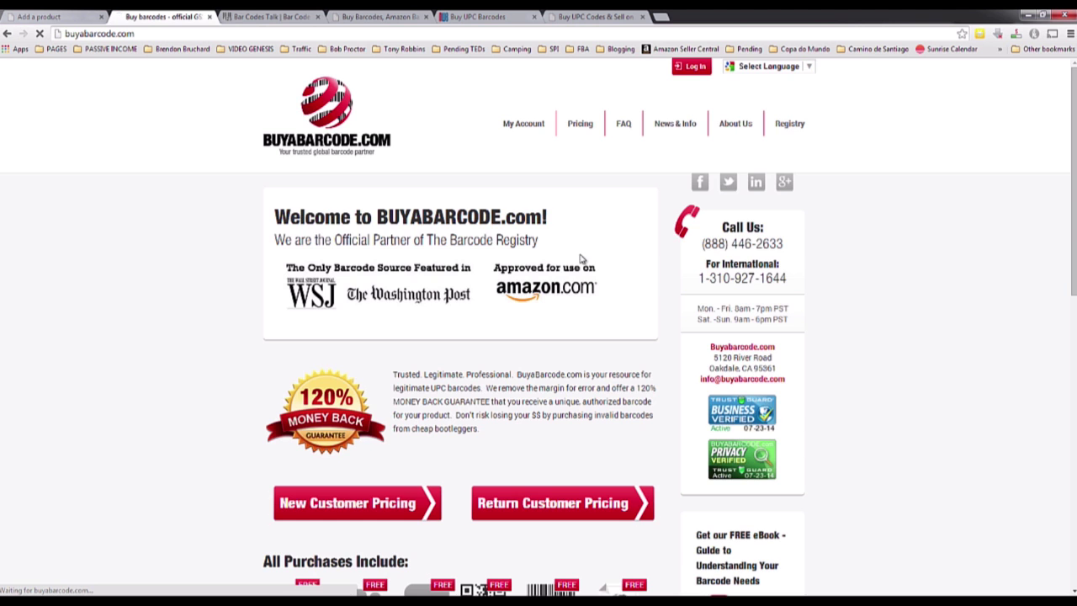
scroll(581, 260, down, 2)
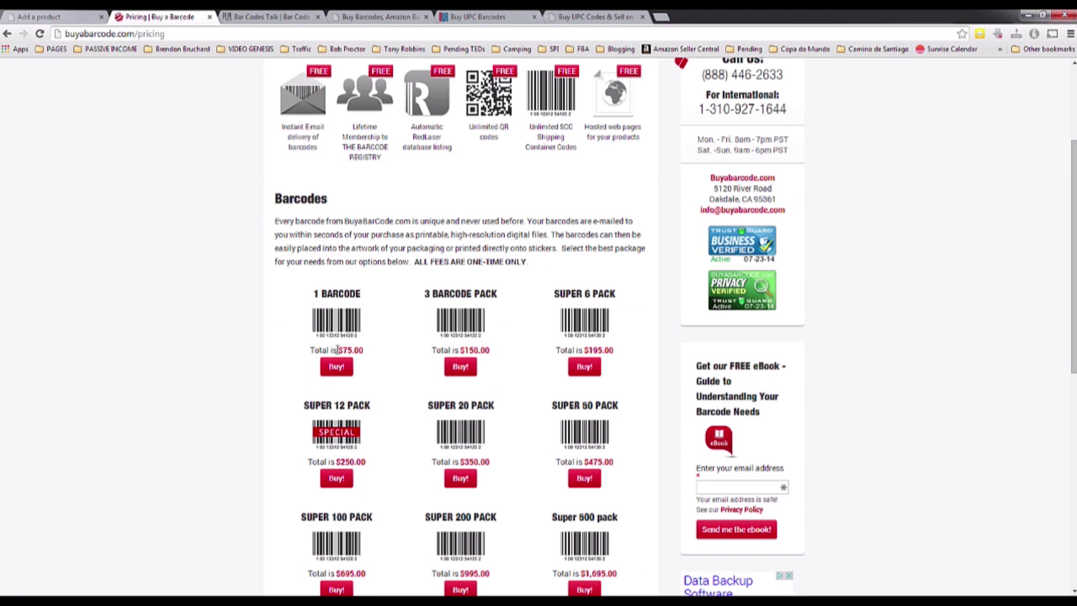
drag(339, 345, 375, 350)
scroll(421, 396, down, 1)
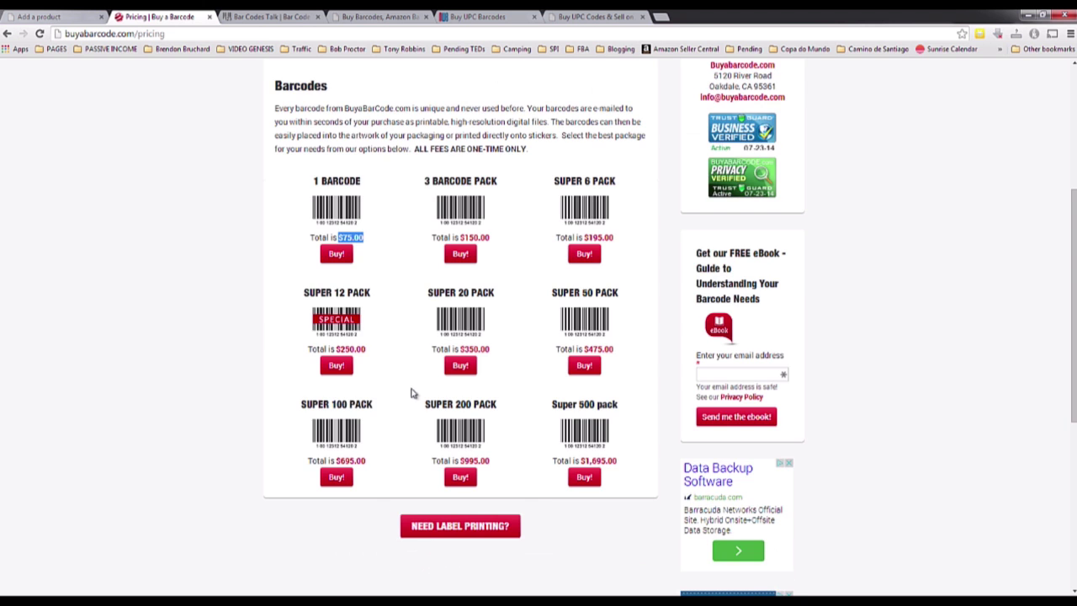
scroll(412, 393, up, 3)
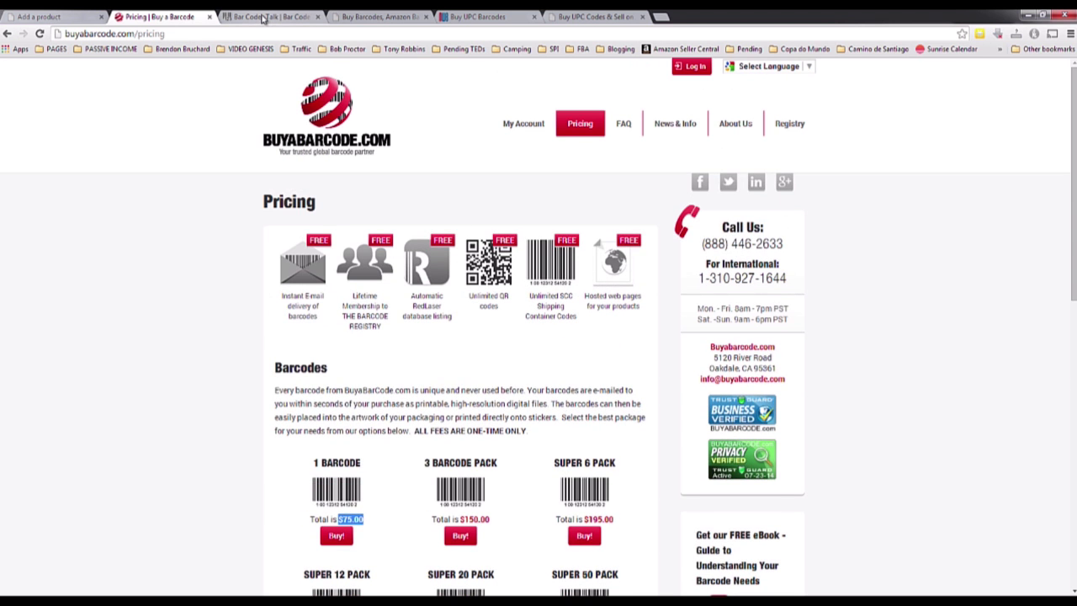
Review Bar Codes Talk's UPC and EAN number packages, starting at $5.00 for one code.
click(263, 19)
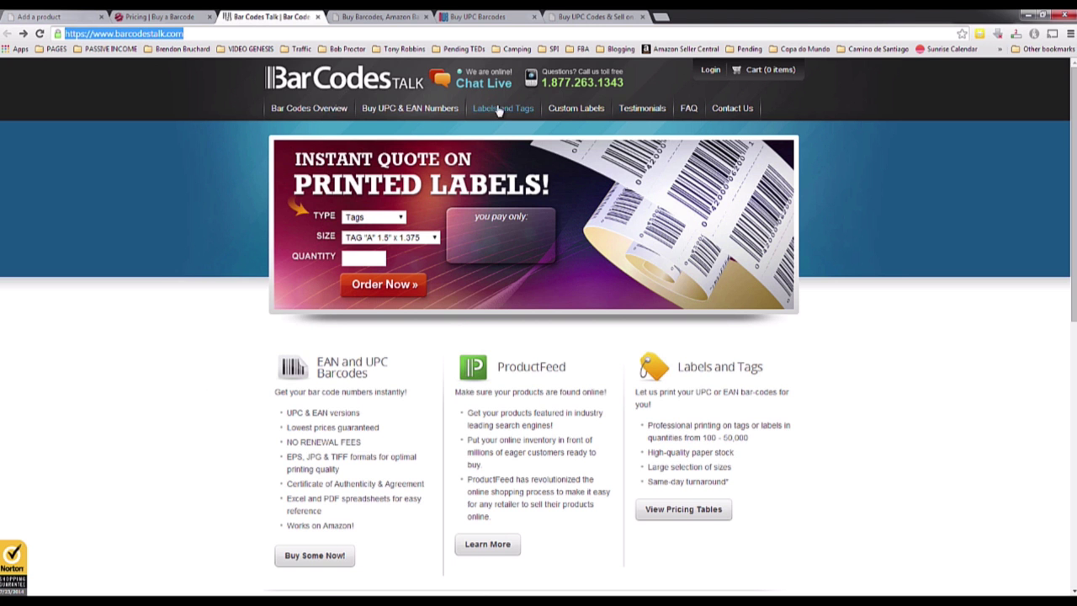
click(387, 111)
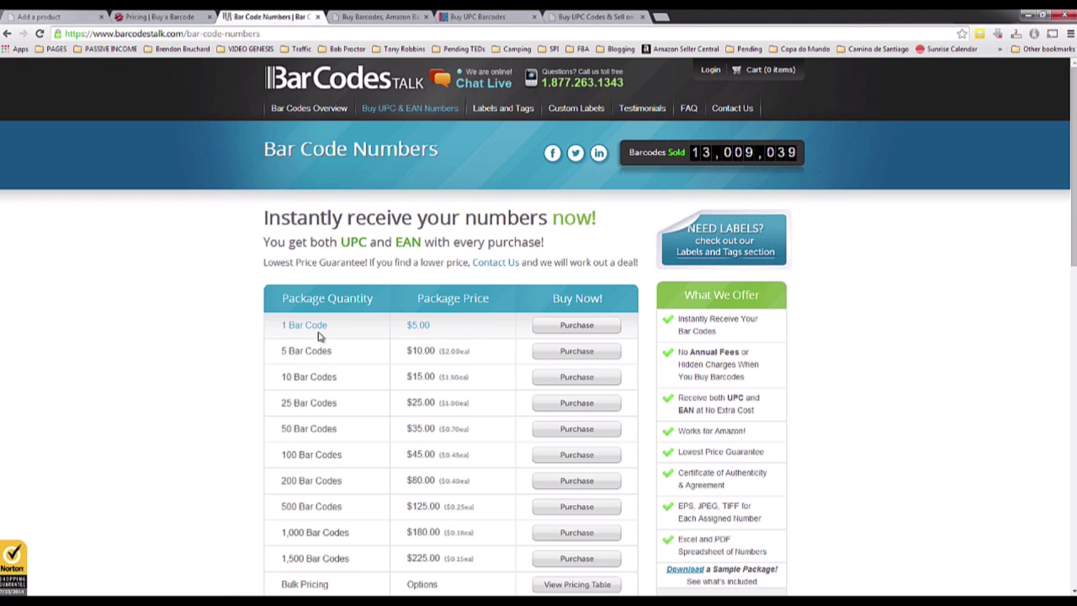
drag(412, 325, 429, 325)
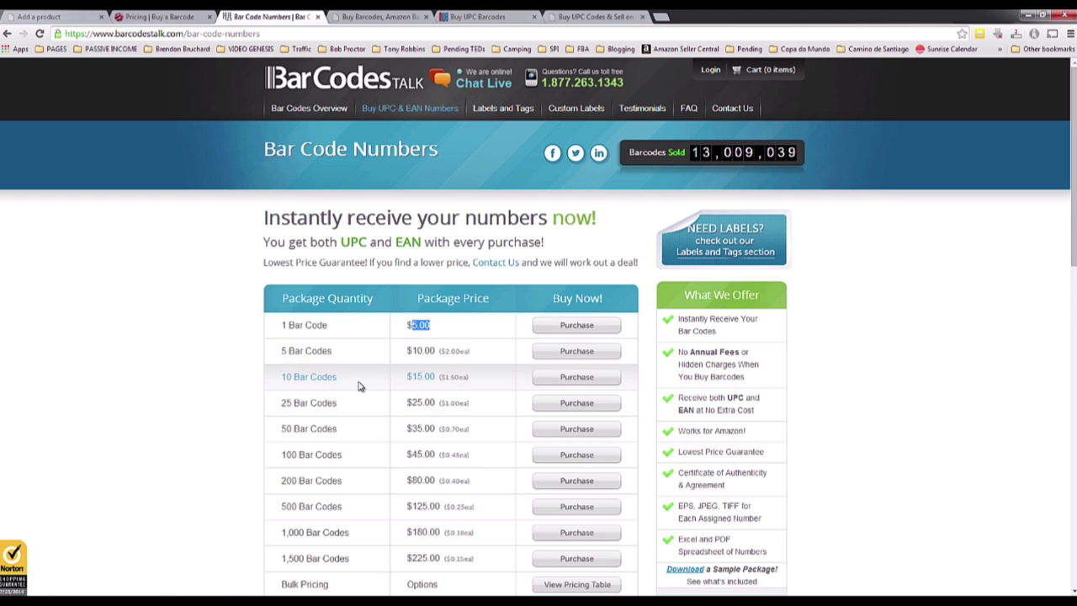
click(438, 335)
scroll(443, 339, down, 2)
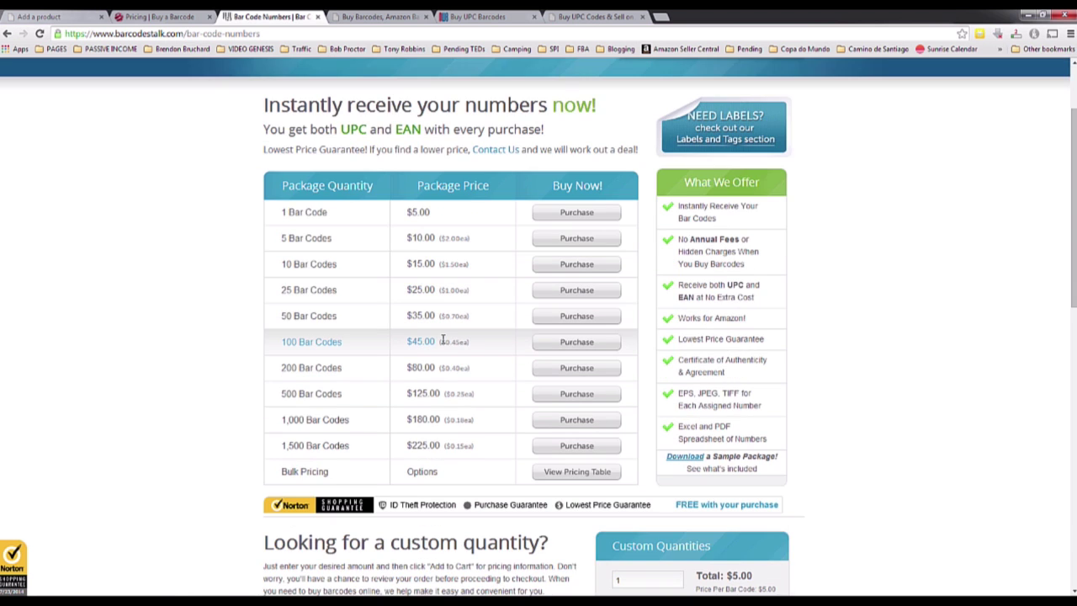
scroll(443, 339, up, 2)
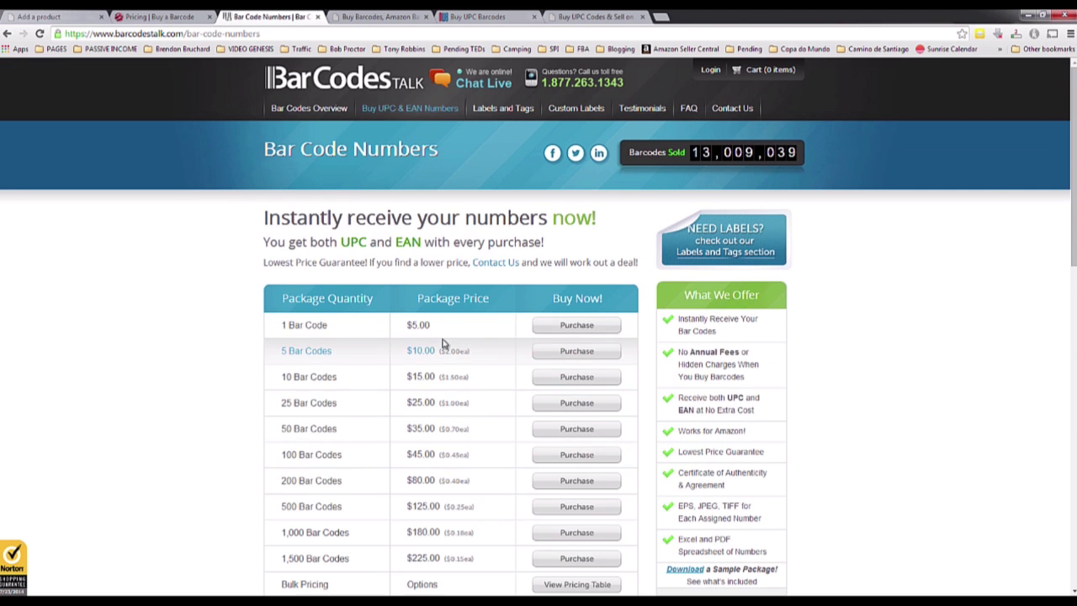
scroll(754, 508, down, 1)
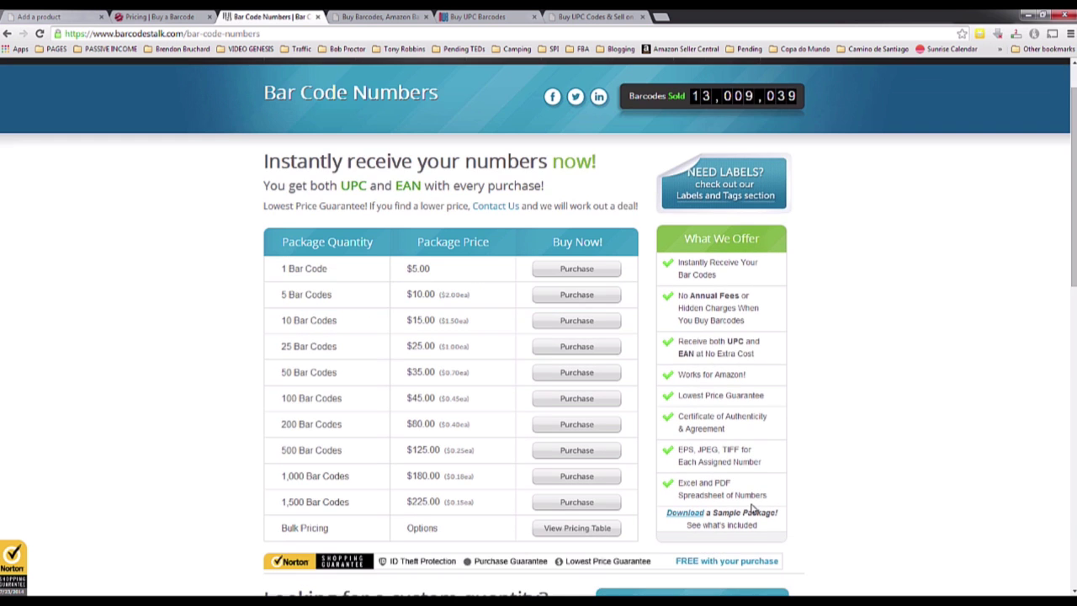
scroll(754, 499, up, 1)
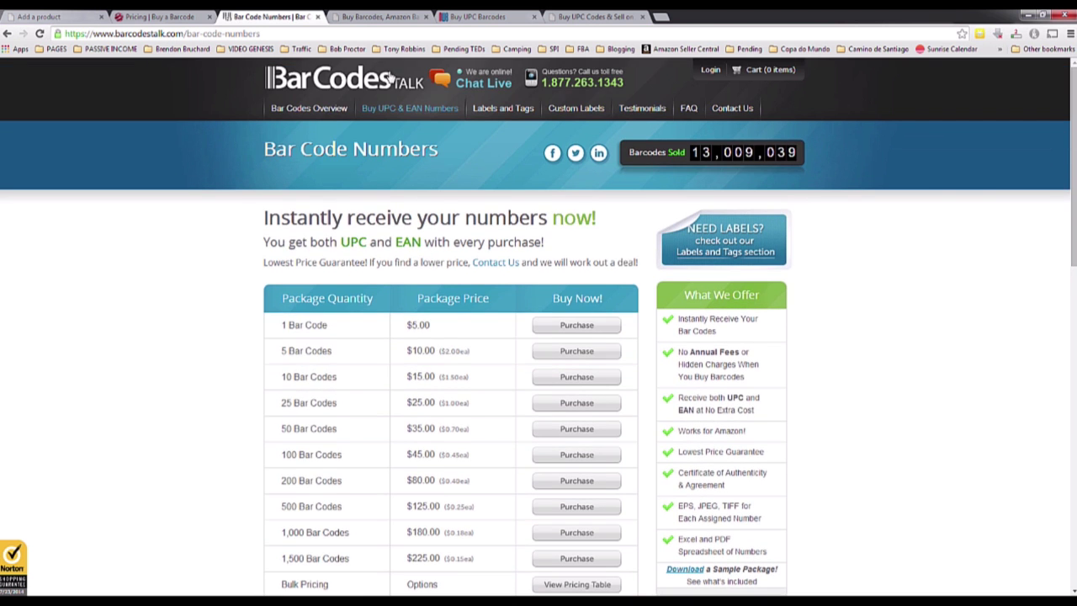
Check Legal Barcodes' $7.50 buy-one-get-one-free UPC offer, then go to Nationwide Barcode's order page.
click(372, 17)
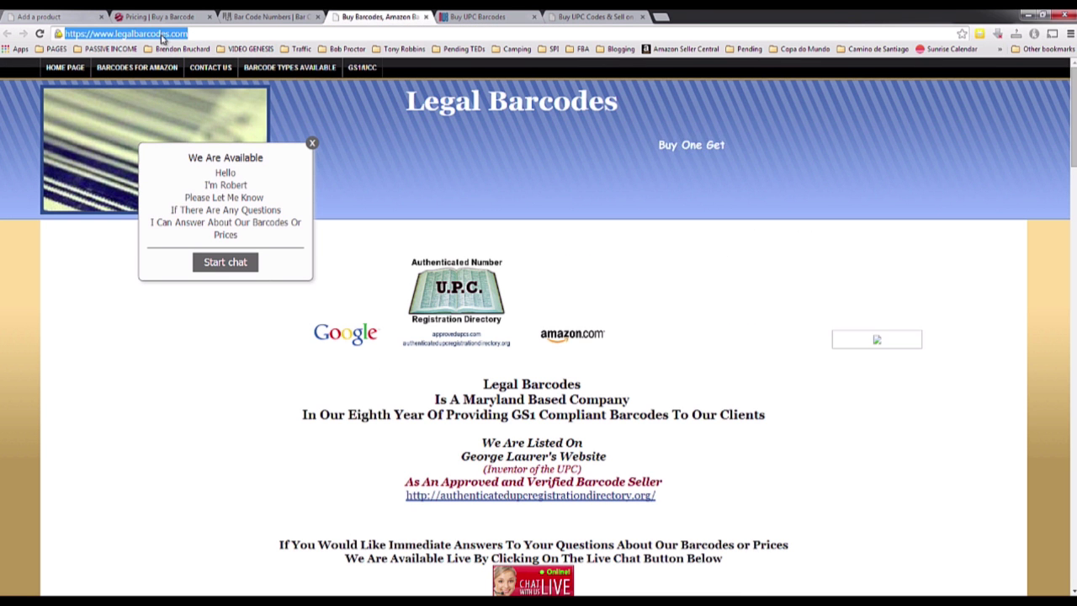
scroll(423, 299, down, 6)
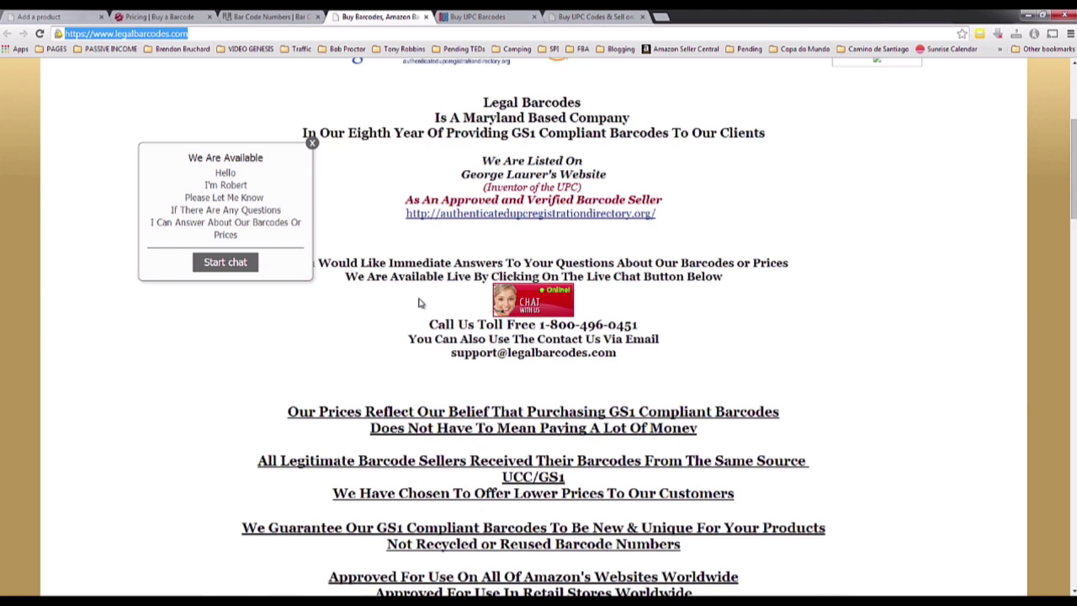
scroll(421, 303, down, 3)
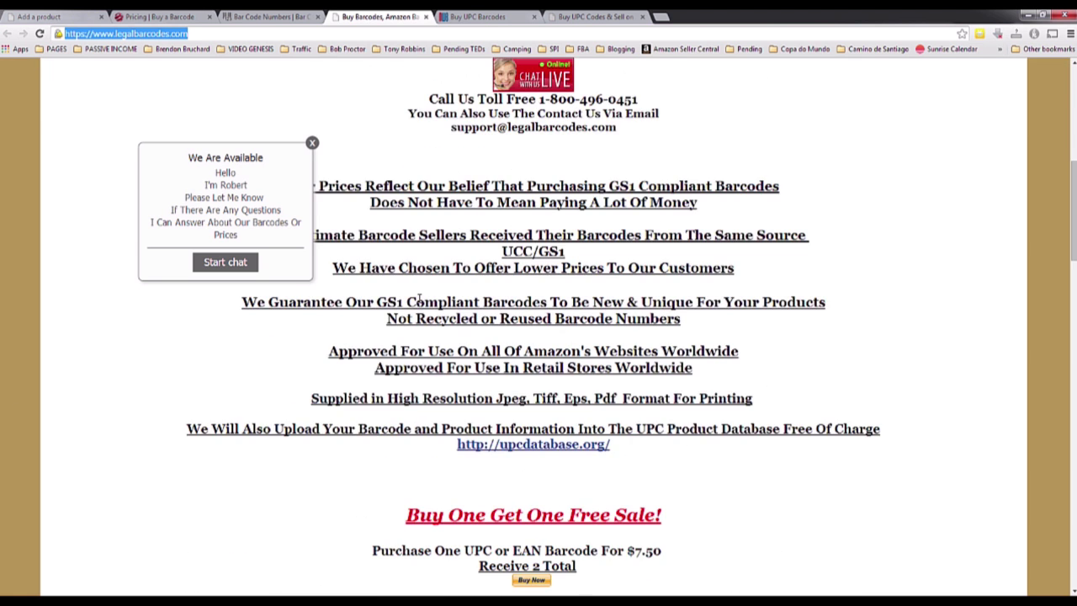
scroll(419, 297, down, 1)
scroll(420, 297, down, 3)
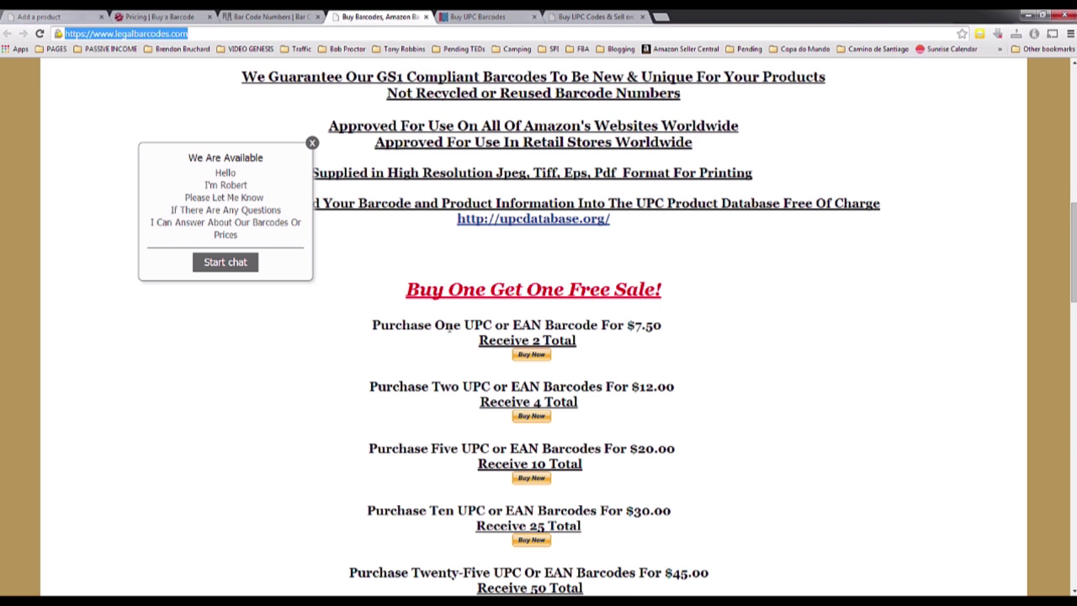
drag(618, 326, 655, 334)
click(666, 340)
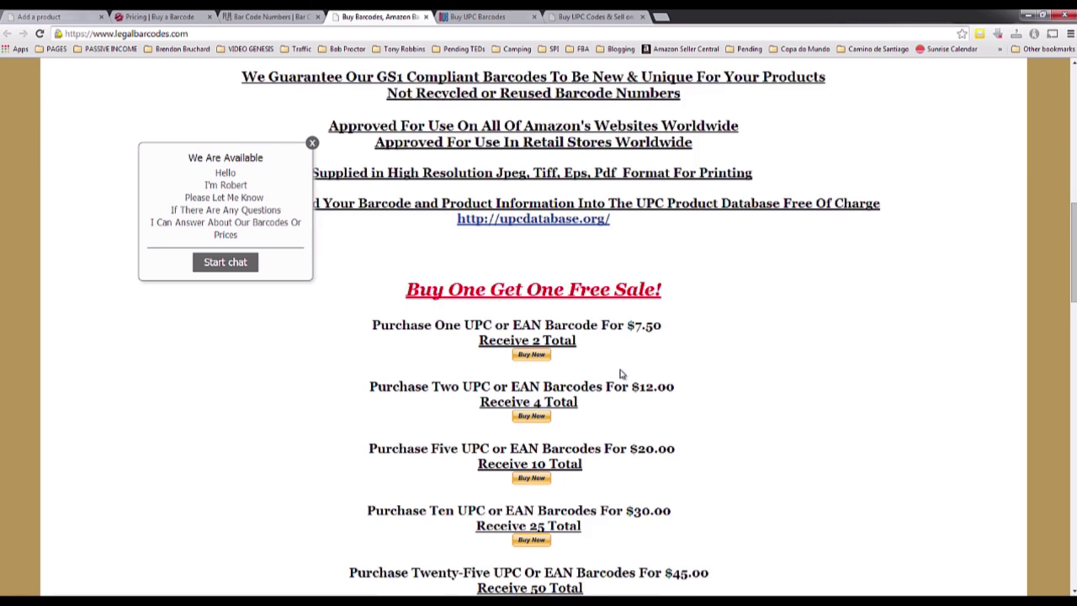
scroll(620, 373, up, 5)
click(456, 12)
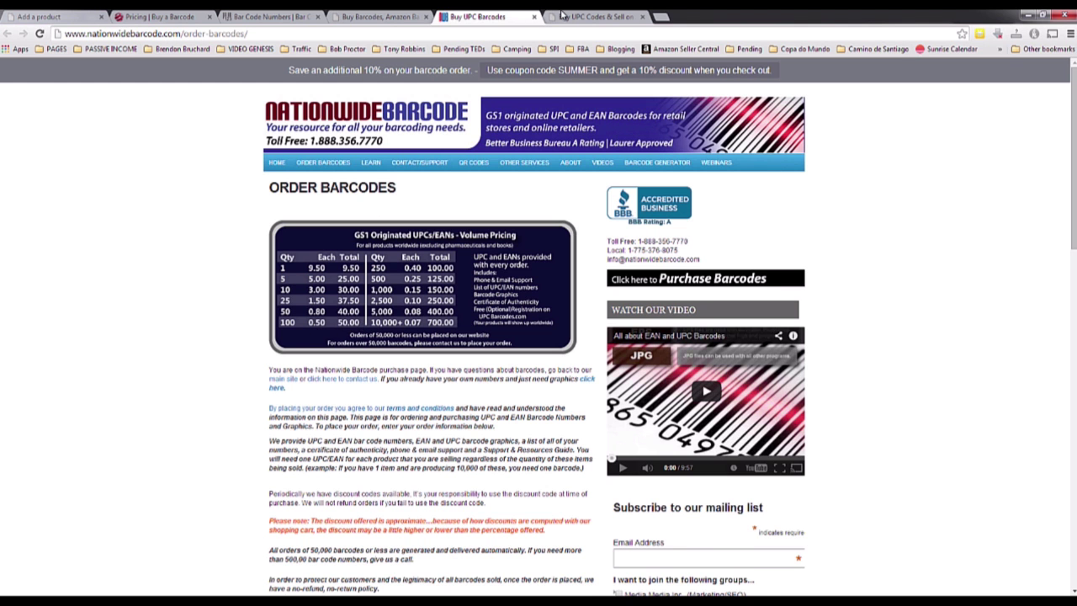
Open CodeUPC's UPC price list, noting $9.95 each for 1-9 codes.
key(ctrl+Tab)
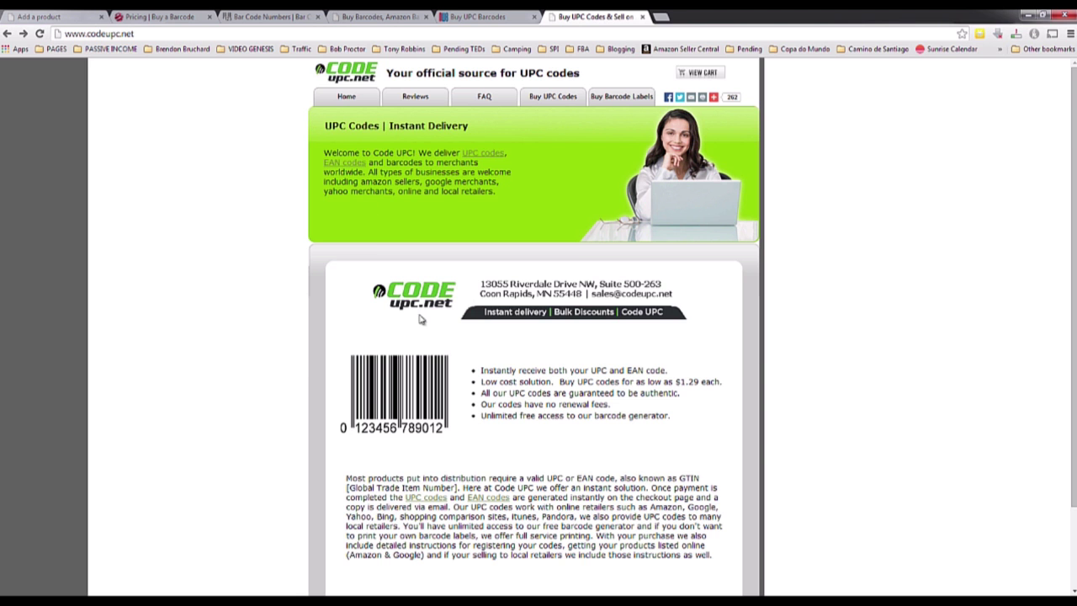
scroll(420, 310, down, 3)
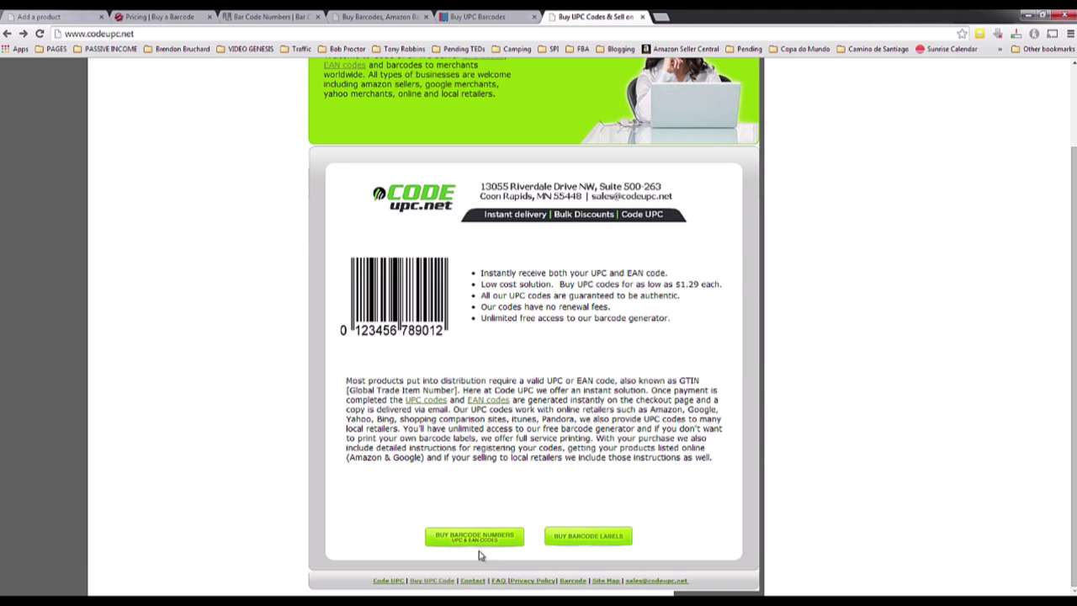
click(460, 537)
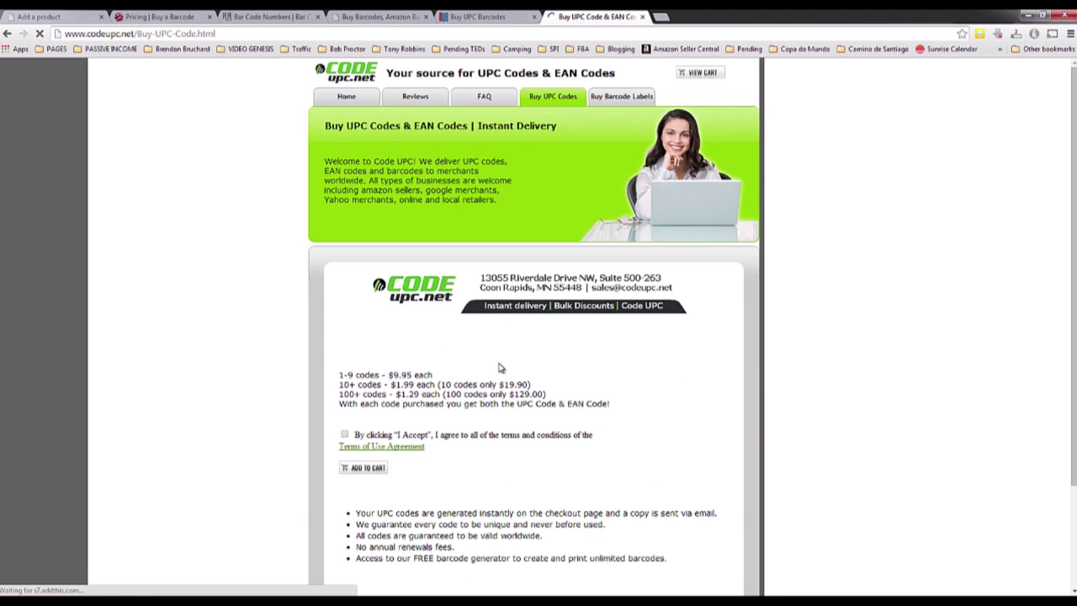
drag(340, 375, 434, 374)
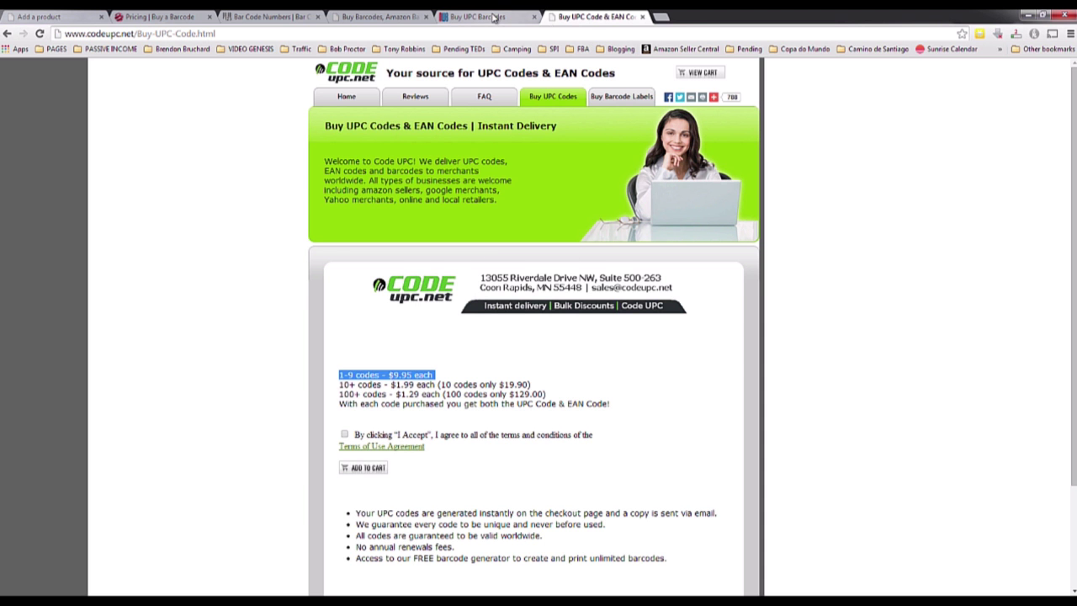
Revisit the Nationwide Barcode and BuyABarcode pages, then return to the Amazon listing form.
click(493, 17)
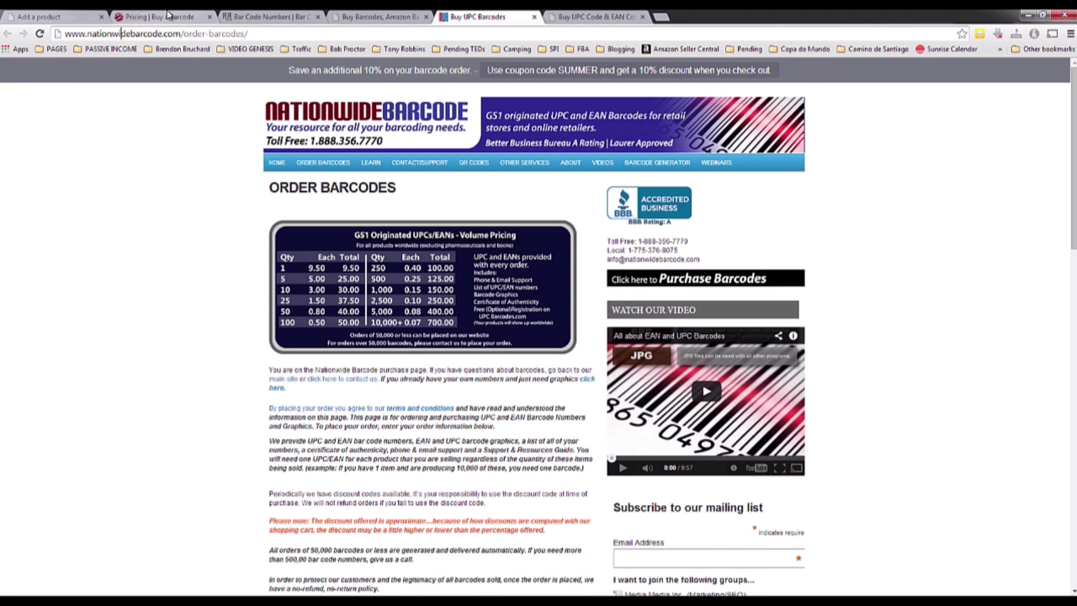
click(167, 16)
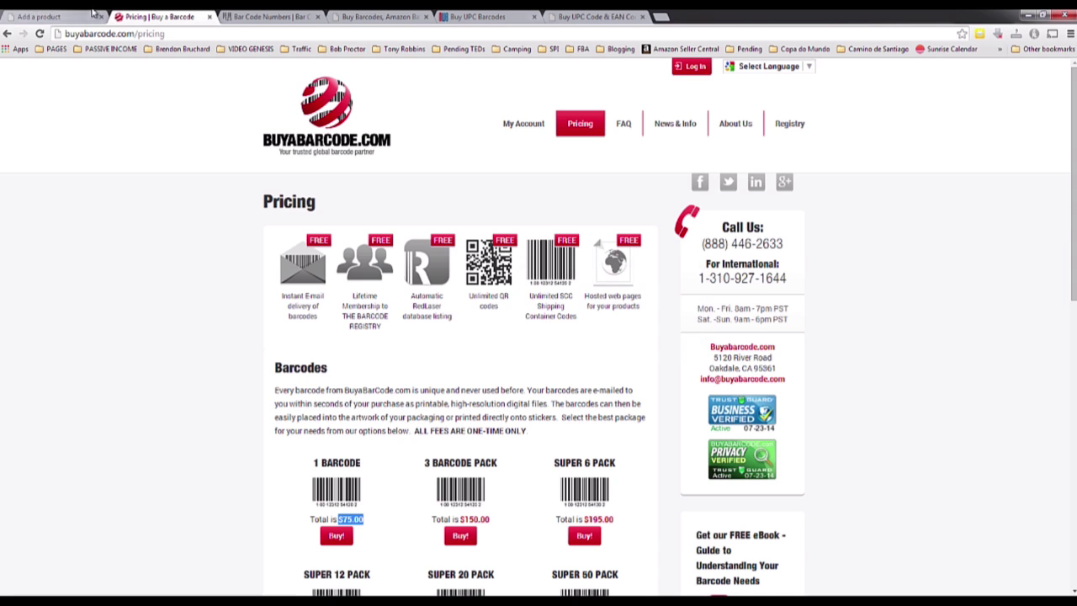
click(67, 18)
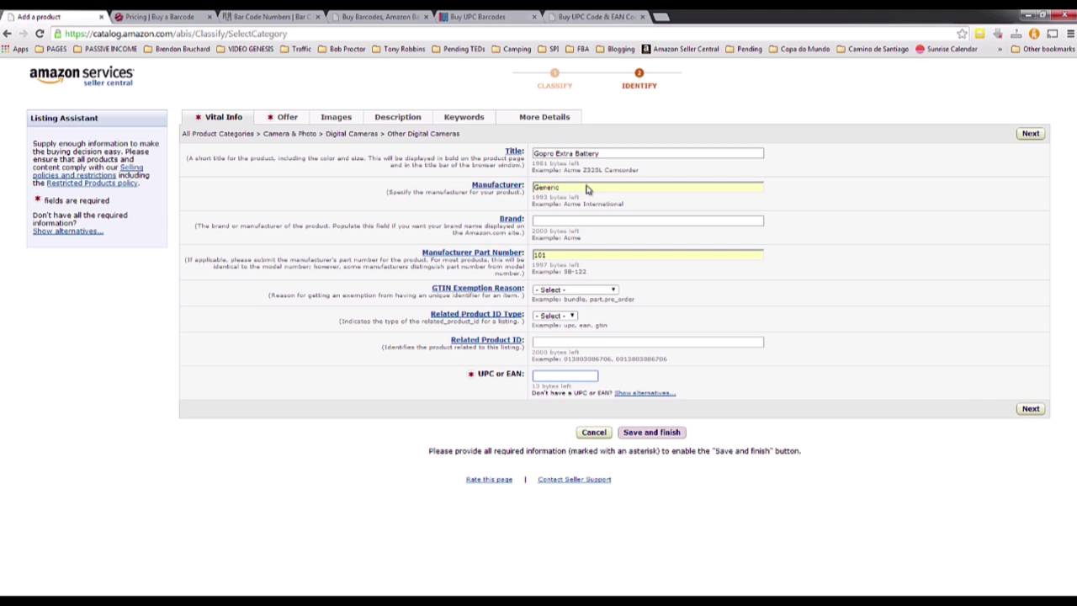
Set the item condition to New on the Offer tab.
click(1031, 409)
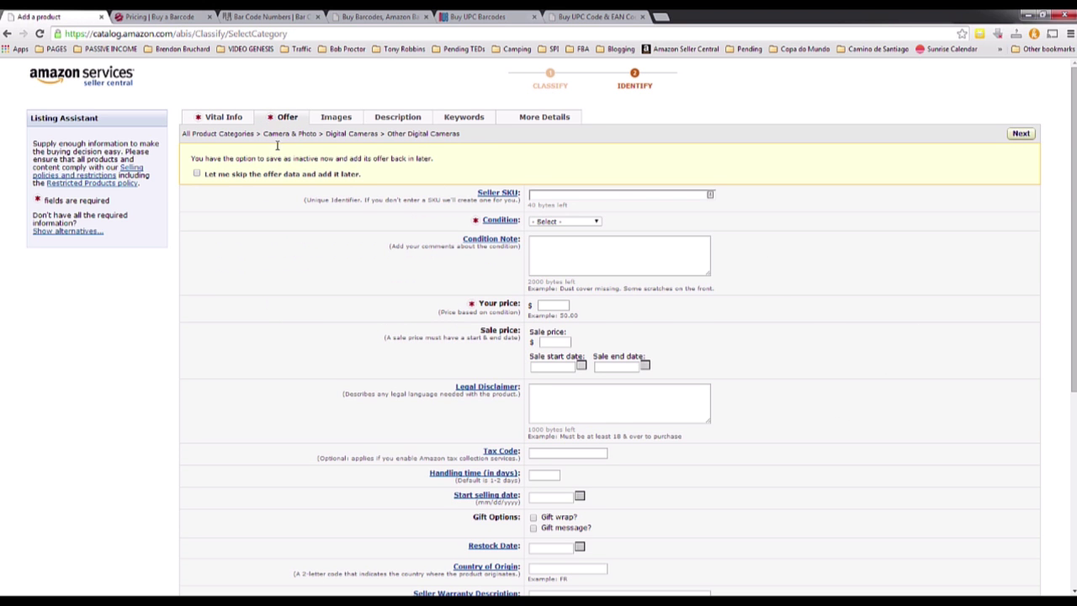
scroll(363, 209, down, 1)
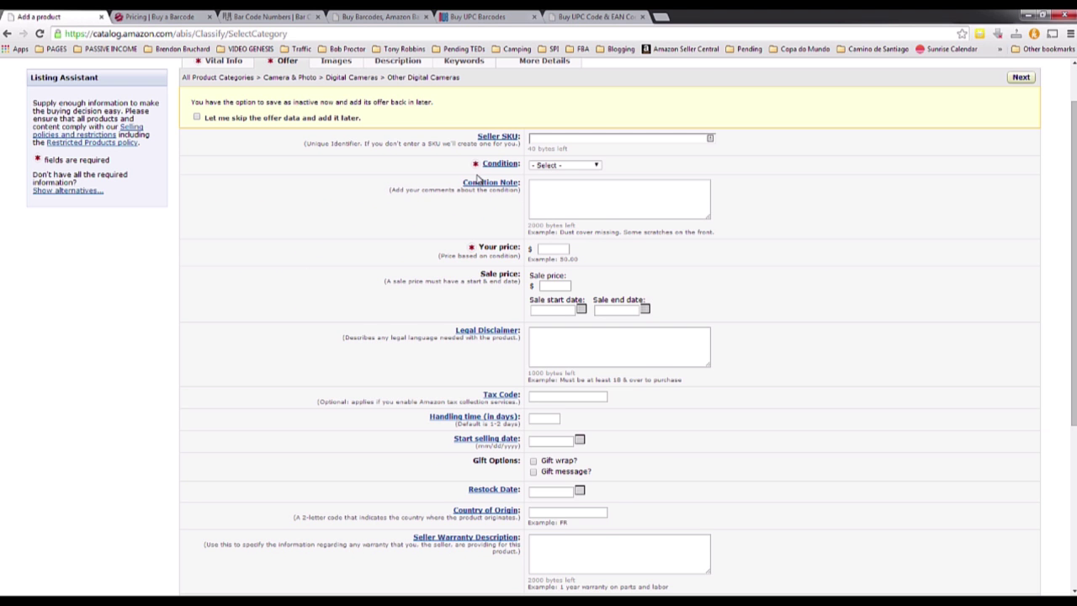
click(545, 165)
click(553, 183)
click(547, 183)
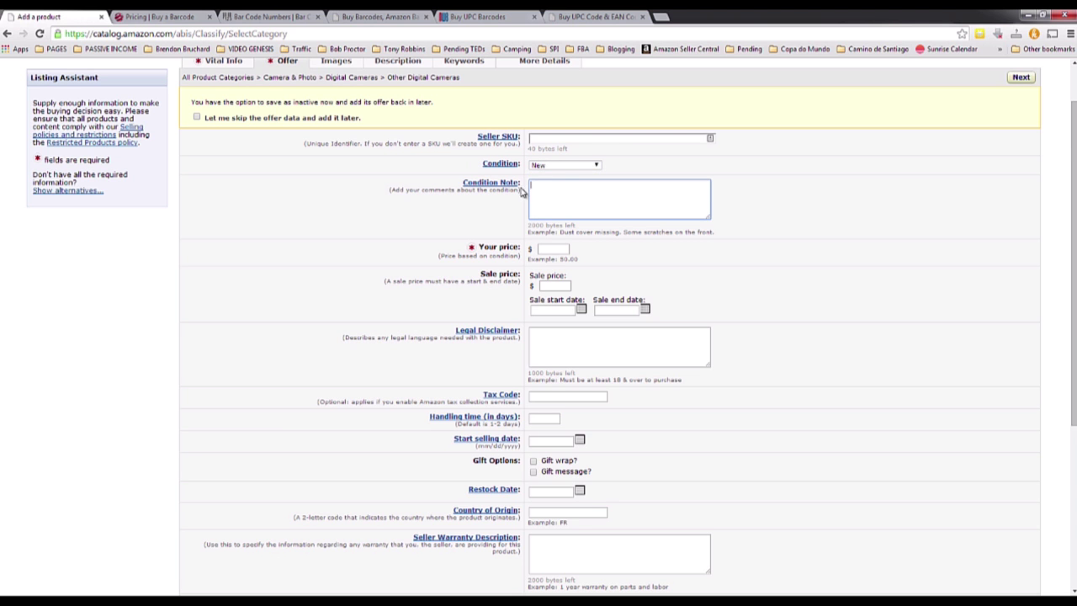
Enter a $50 price and rework the sale price field, leaving the sale price empty.
click(549, 249)
text(50)
click(554, 286)
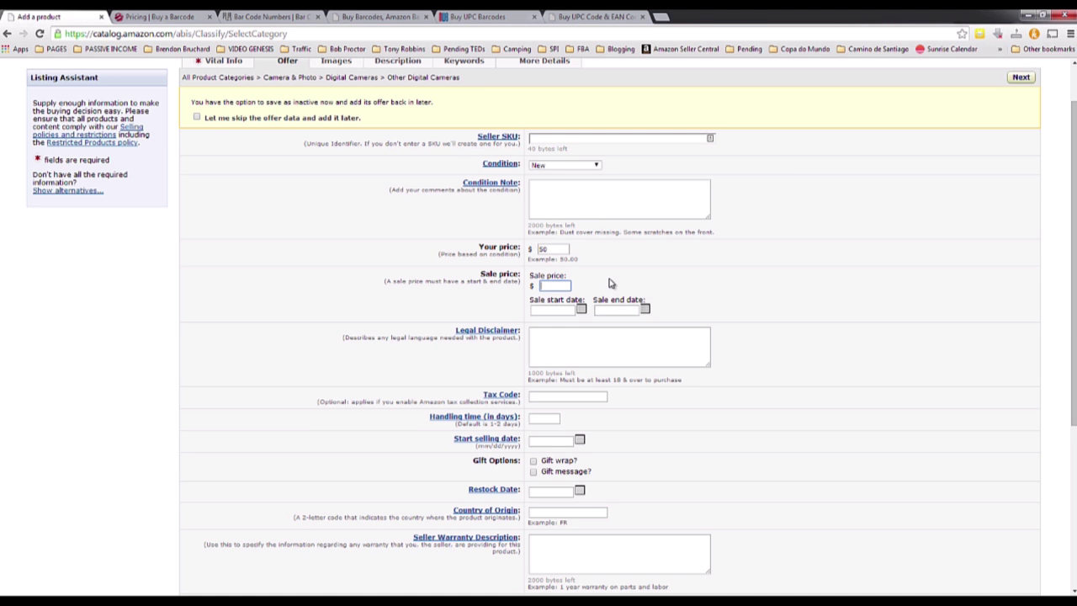
text(39.97)
click(581, 310)
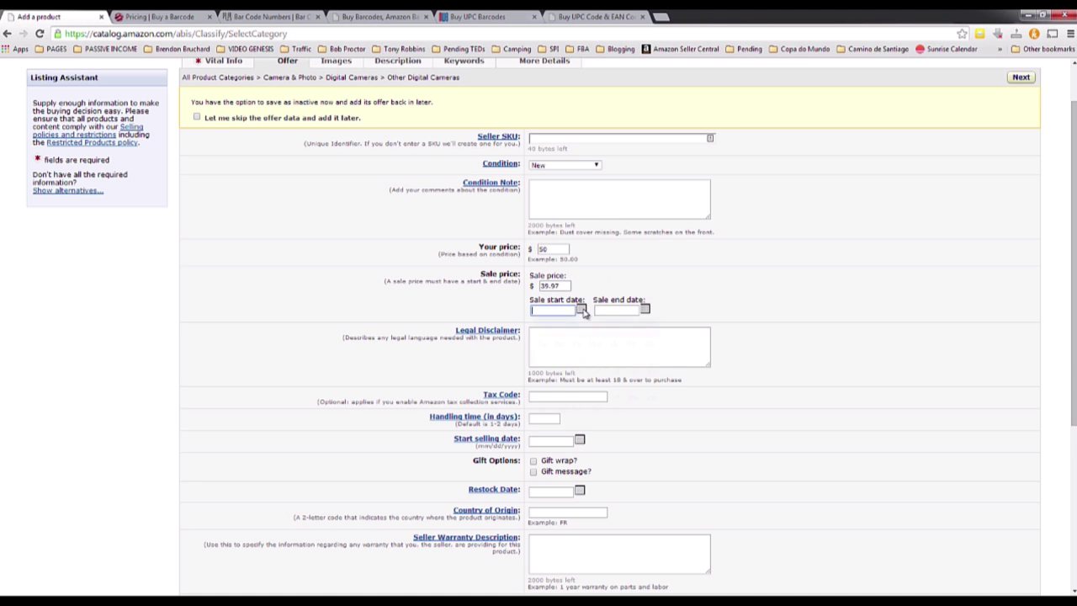
click(644, 310)
drag(571, 286, 520, 283)
text(7)
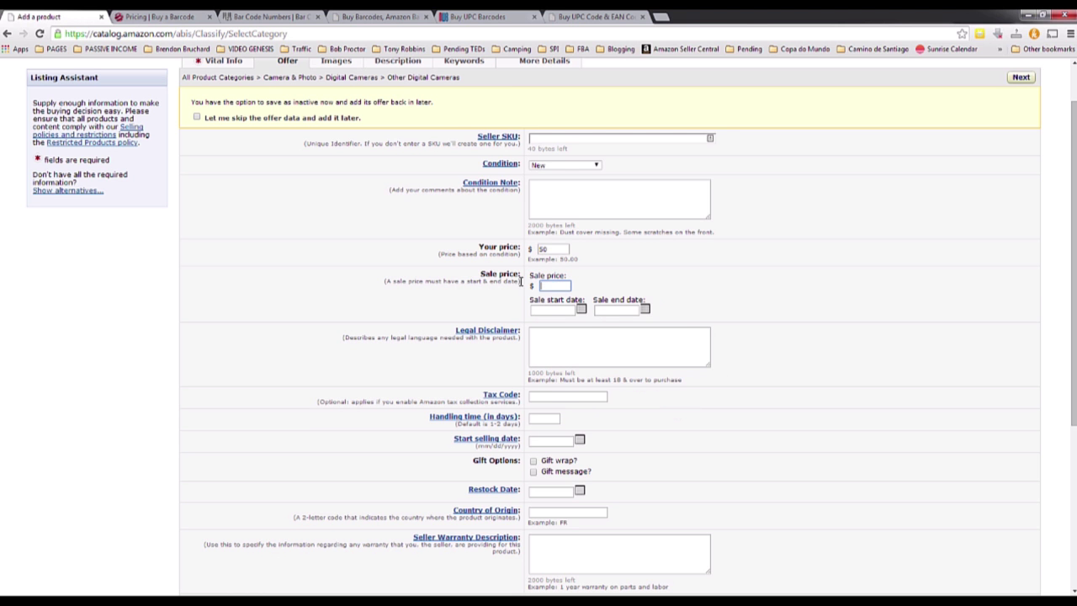
click(530, 285)
scroll(530, 286, down, 2)
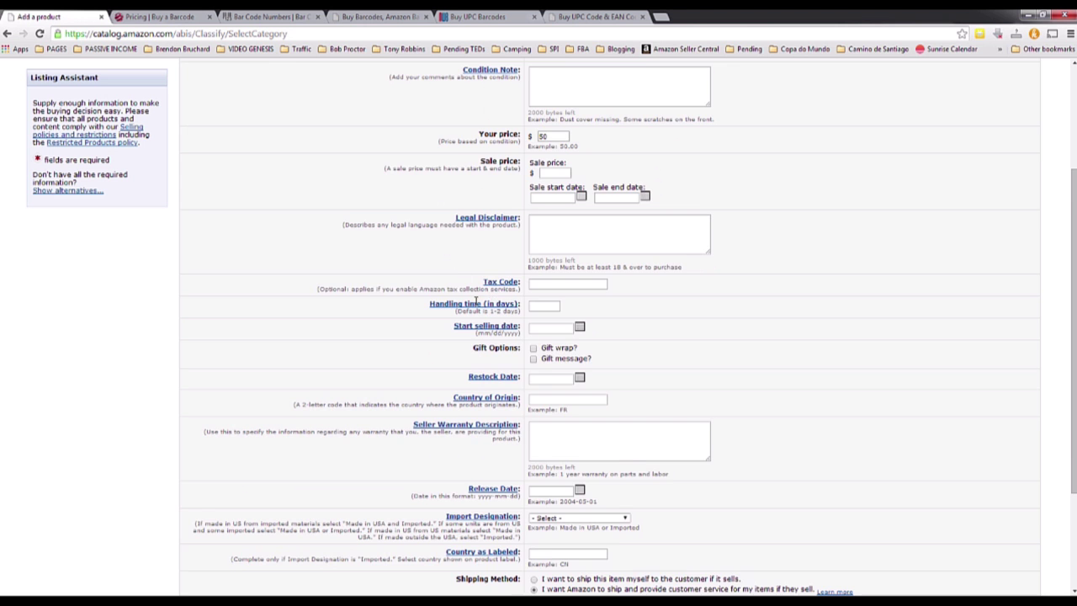
scroll(477, 303, down, 2)
scroll(513, 278, down, 1)
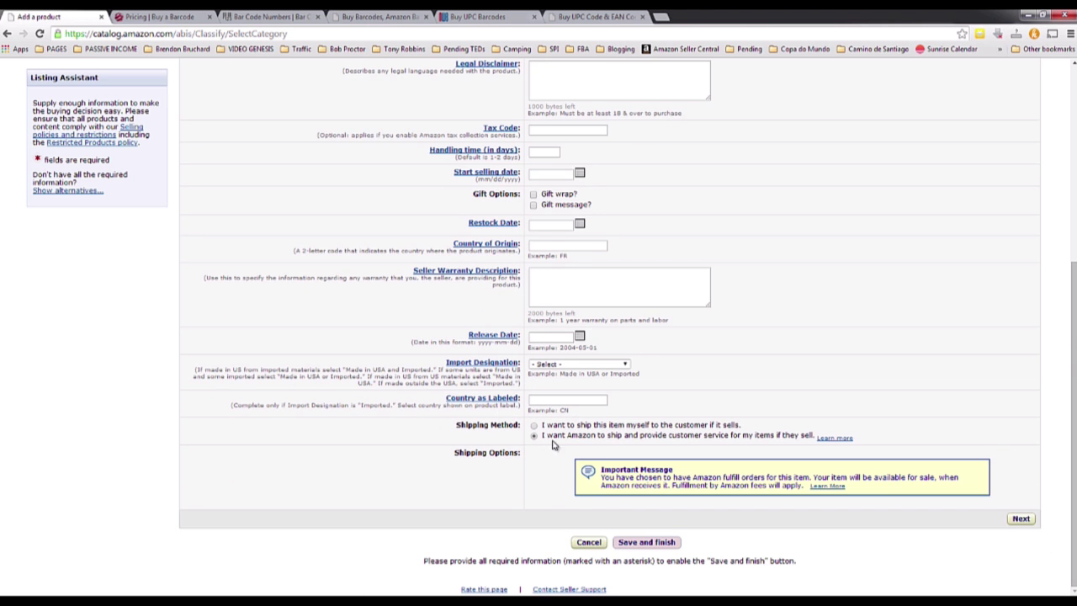
drag(543, 435, 606, 440)
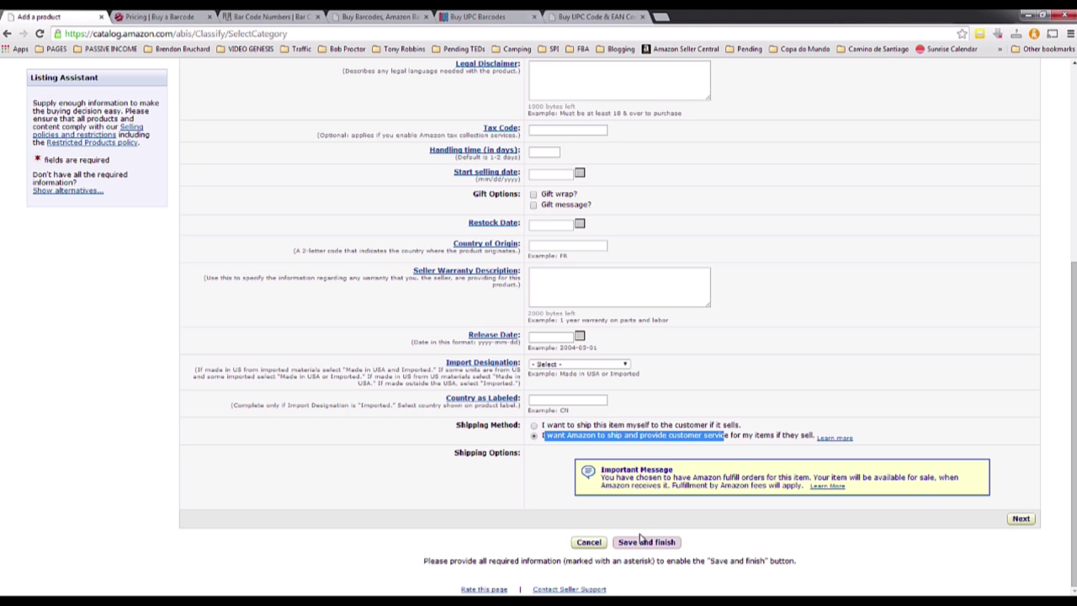
scroll(595, 264, up, 4)
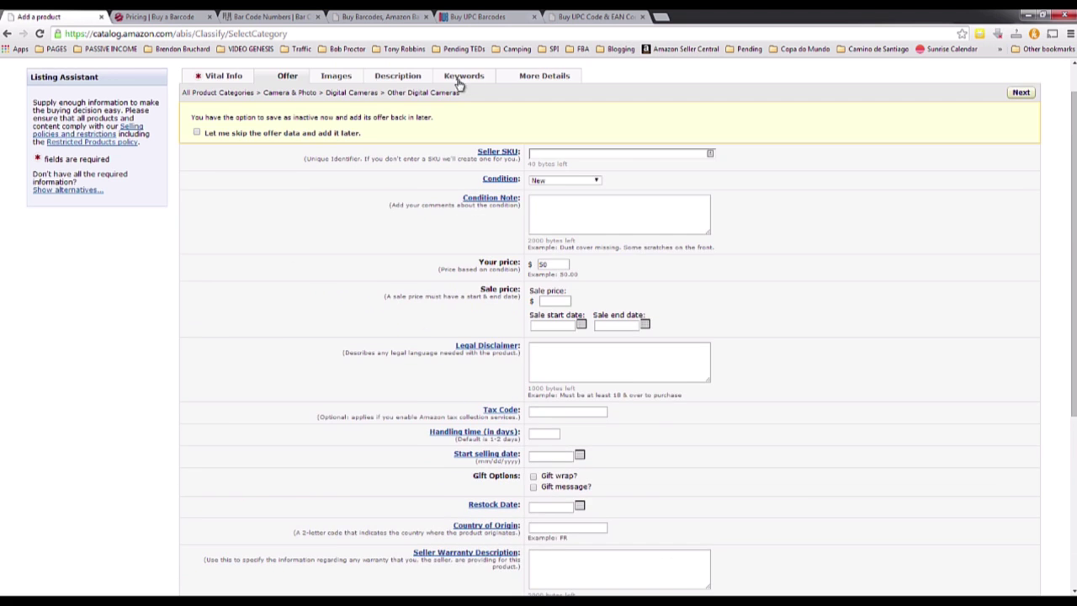
scroll(253, 117, down, 4)
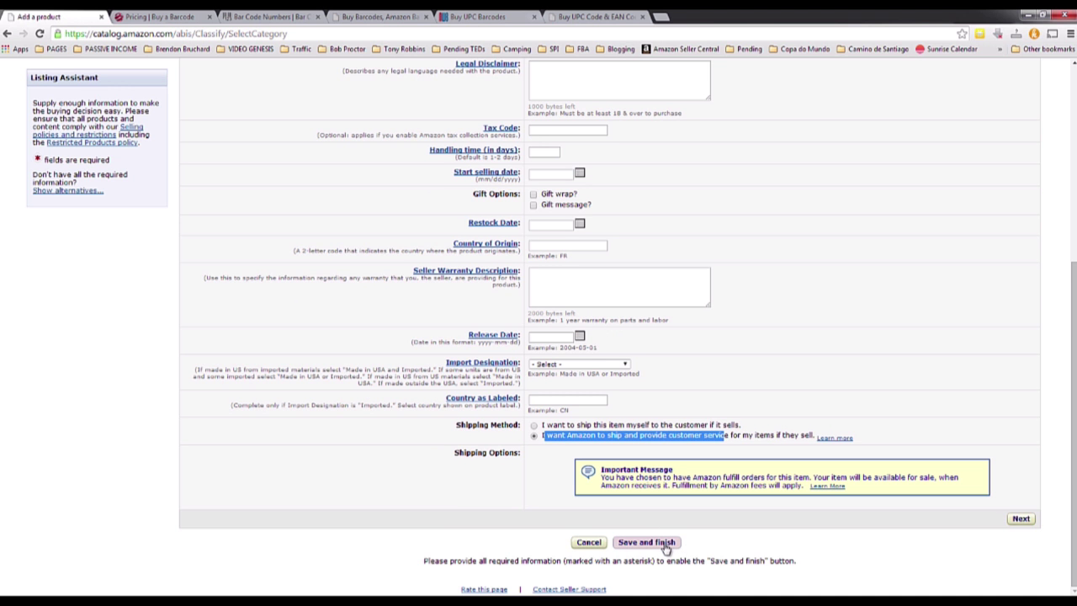
scroll(667, 547, up, 4)
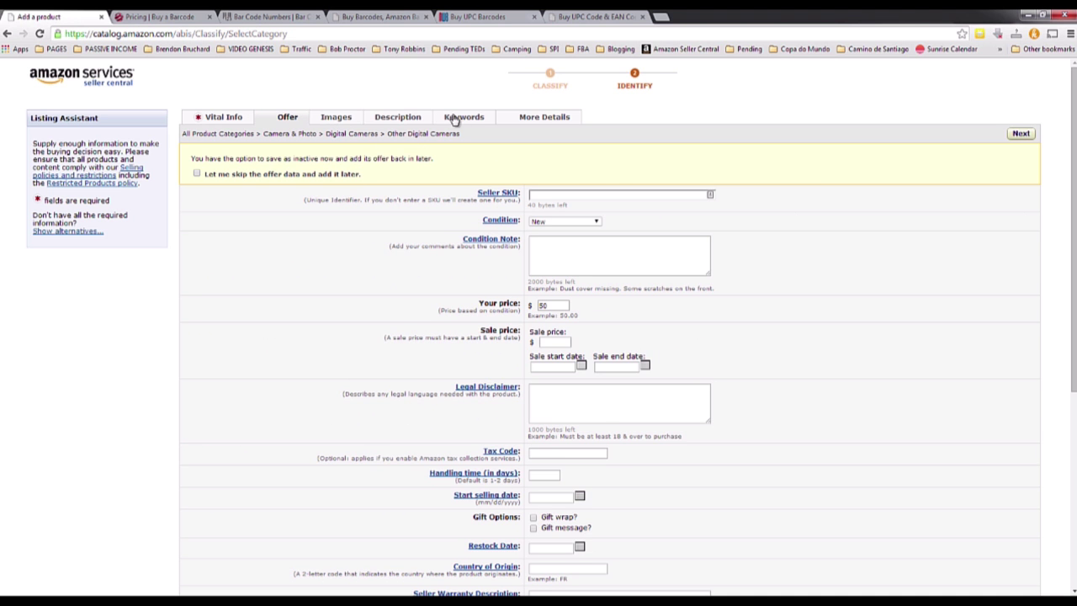
Skip adding a main product image and continue to the Description tab.
click(337, 120)
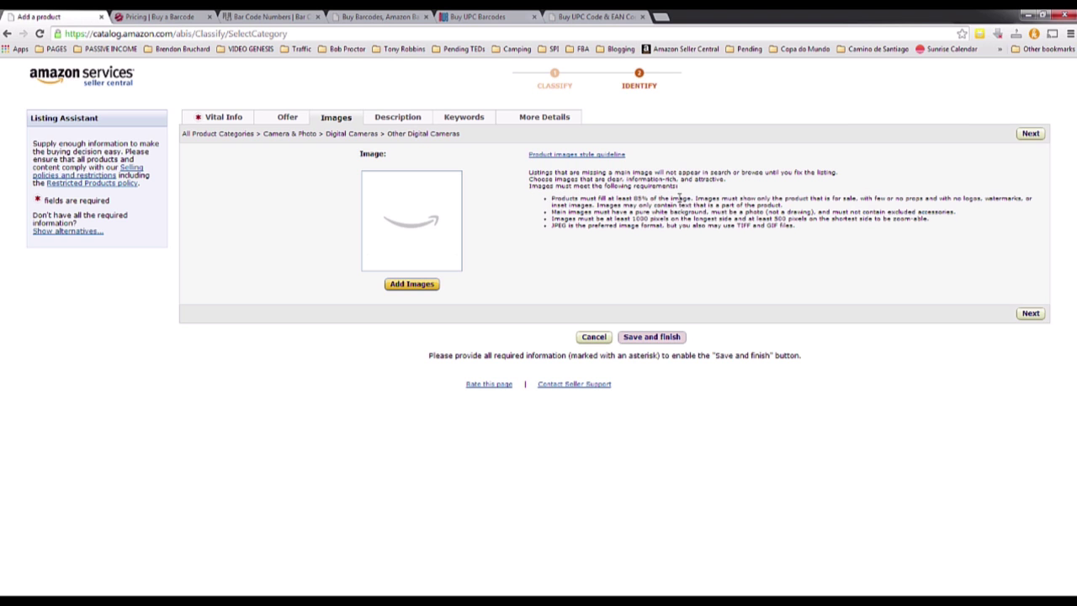
drag(708, 200, 860, 200)
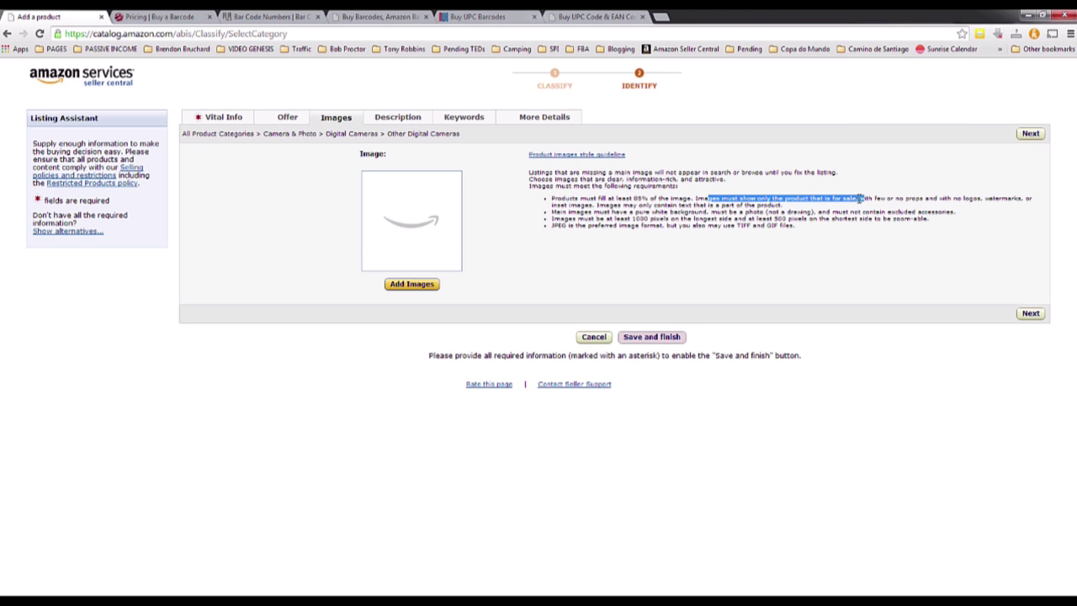
click(708, 232)
click(411, 285)
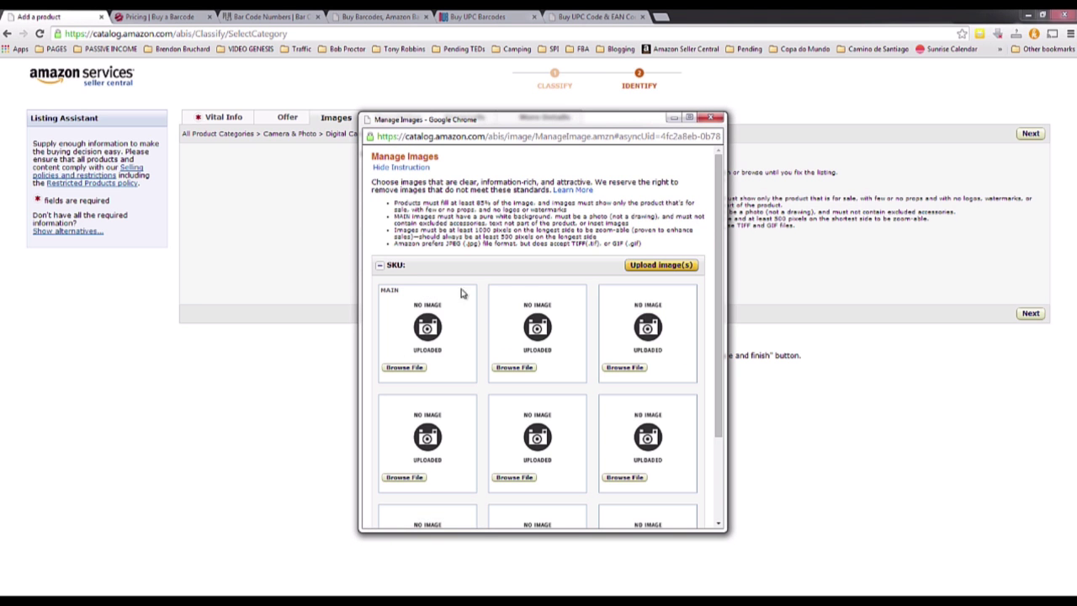
click(408, 369)
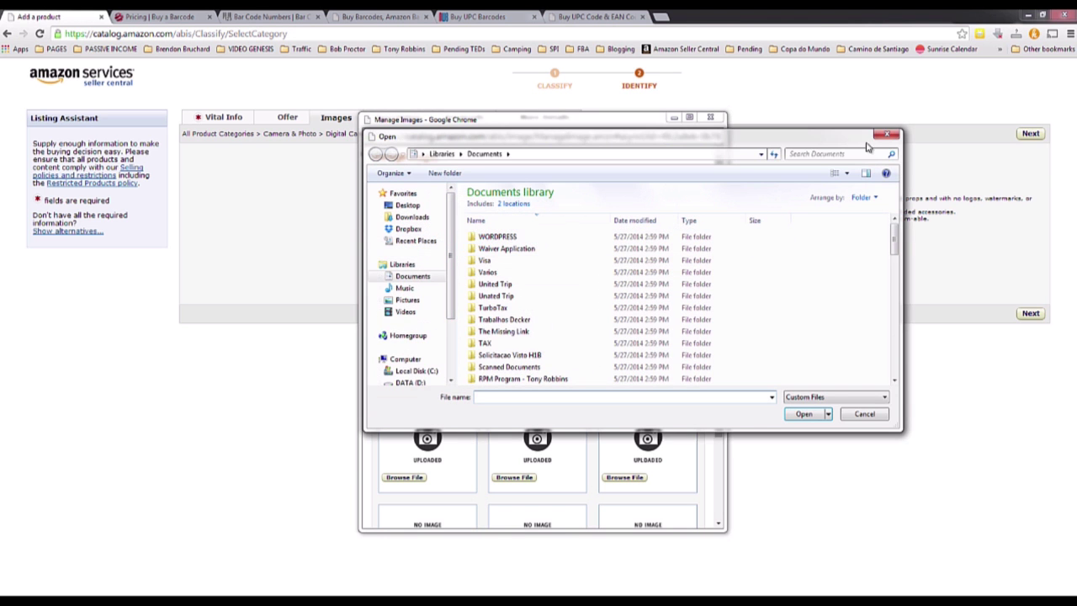
click(886, 134)
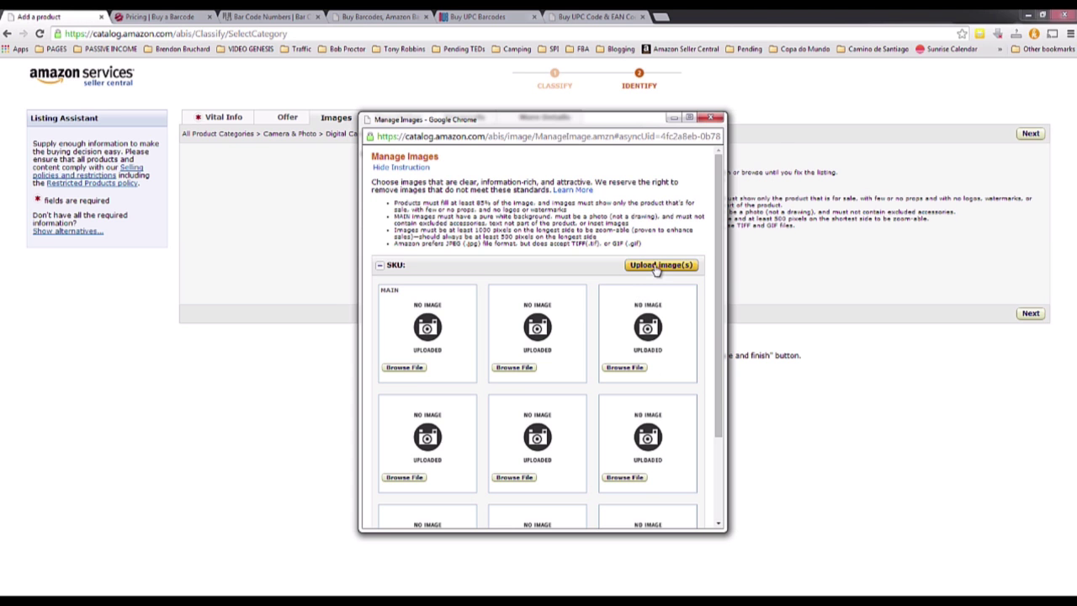
click(716, 117)
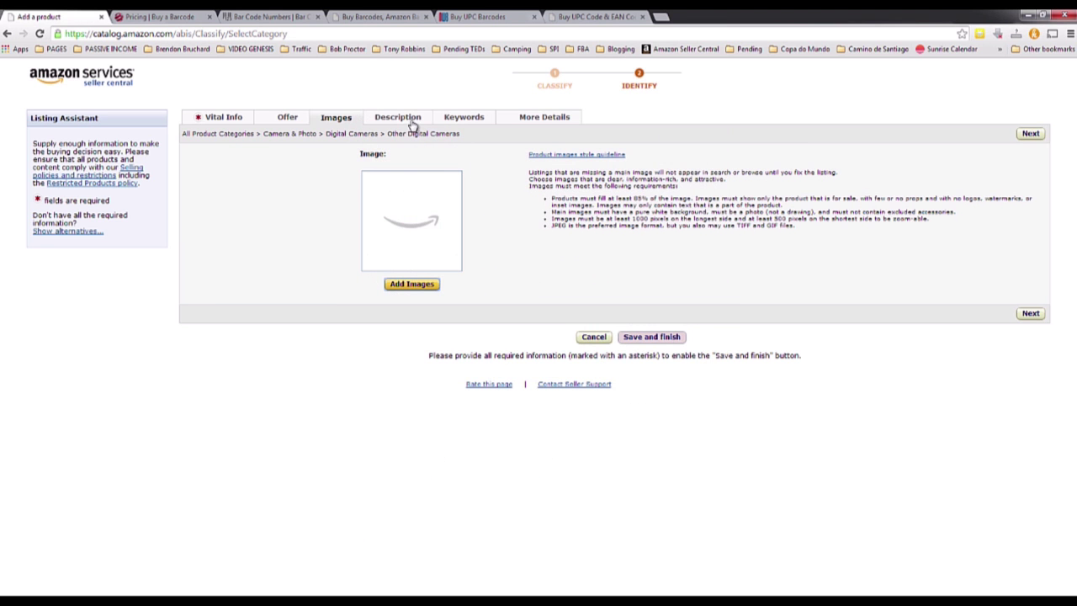
click(1022, 315)
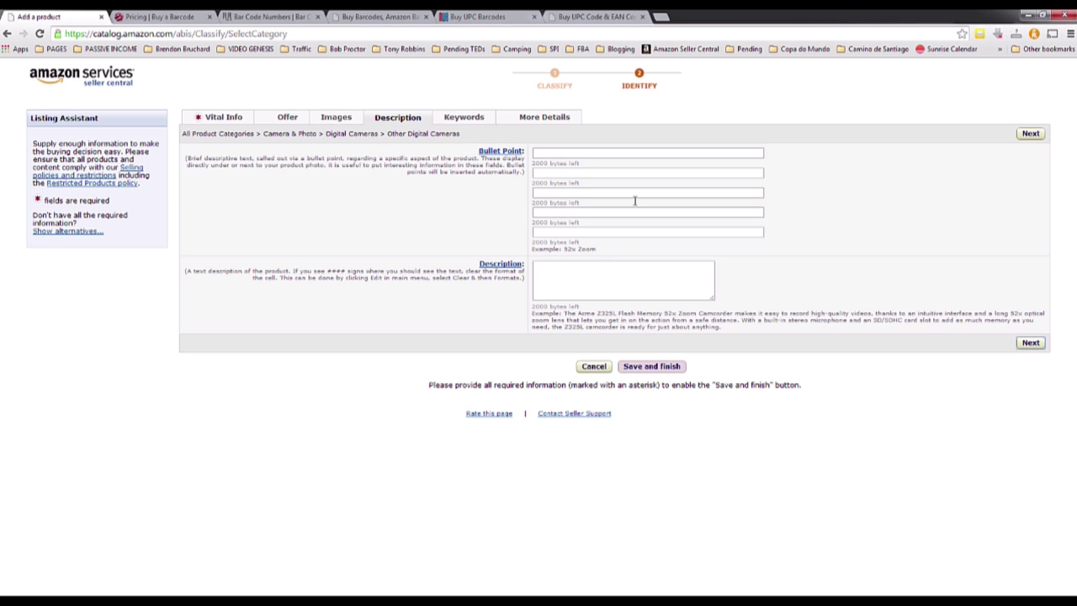
Skip the Bullet Point and Description fields, leaving them empty, and go to Keywords.
click(552, 155)
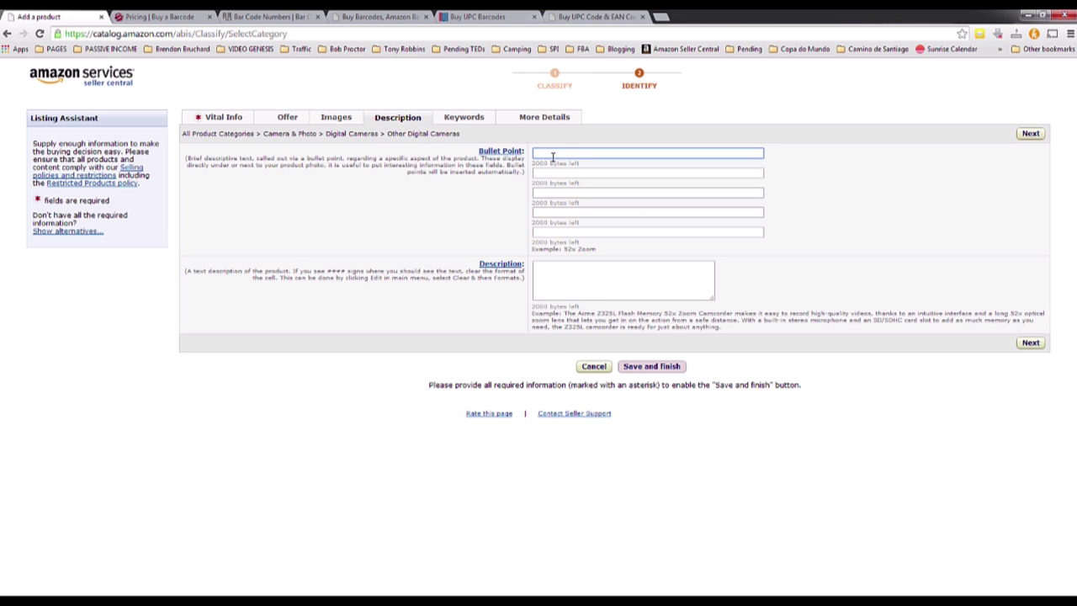
click(565, 279)
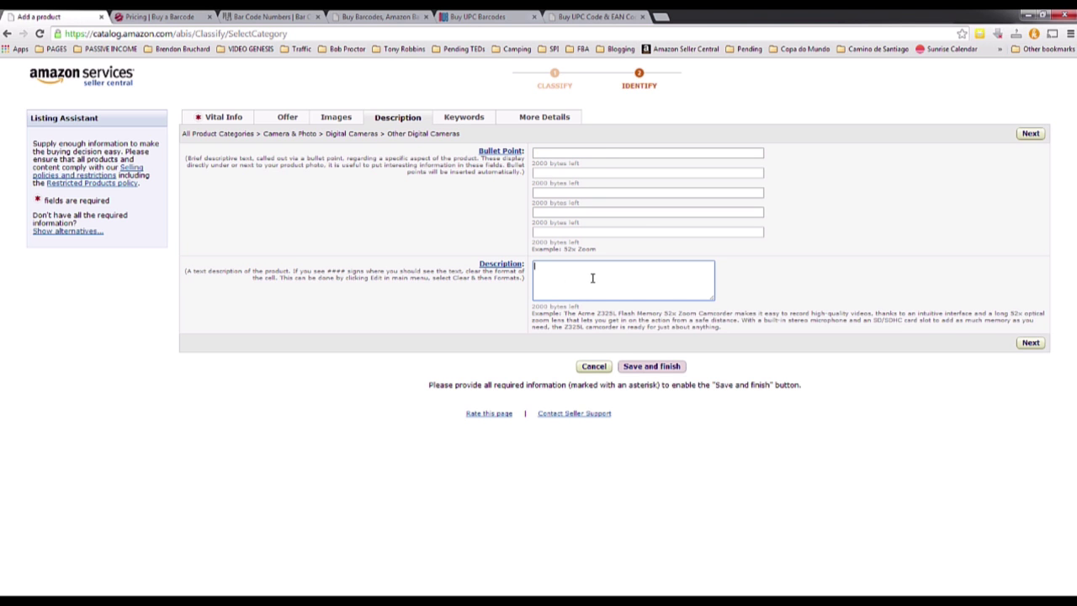
click(460, 121)
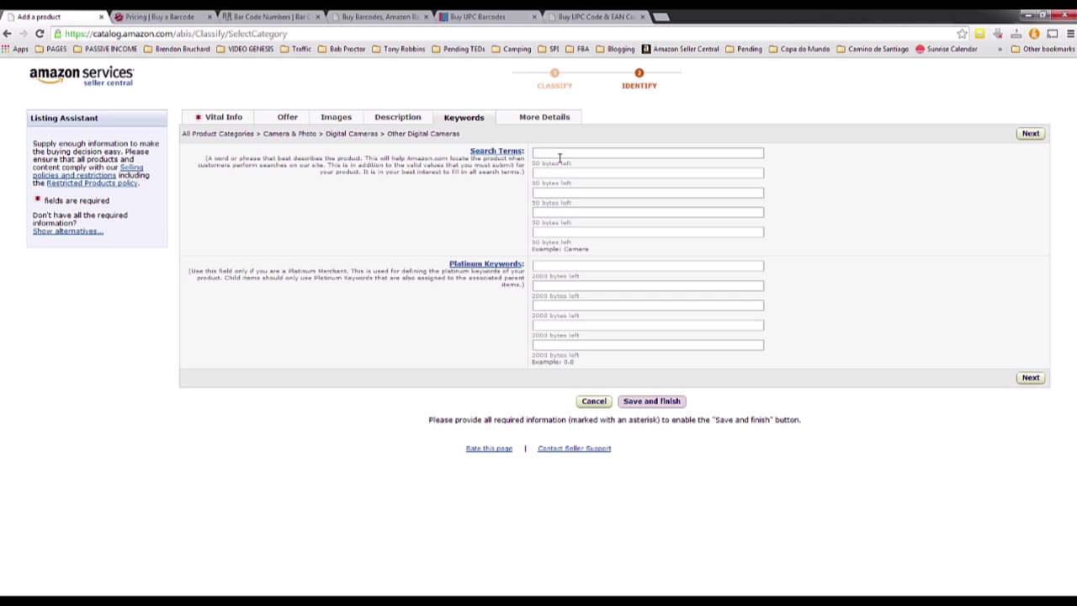
Step through the five empty Search Terms boxes and return to the first one.
click(559, 156)
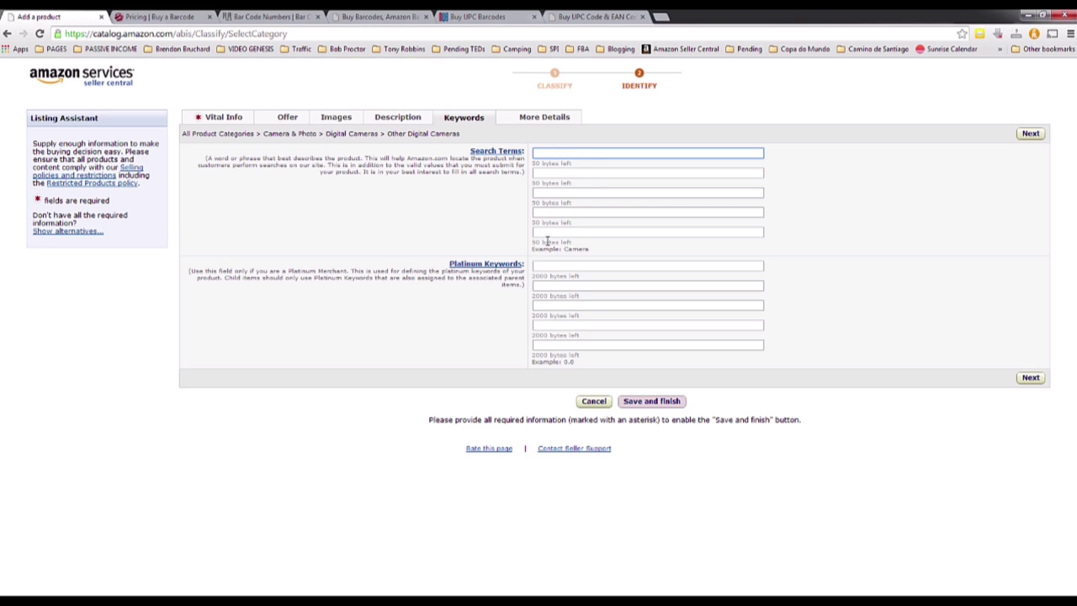
click(575, 173)
click(576, 193)
click(579, 212)
click(581, 232)
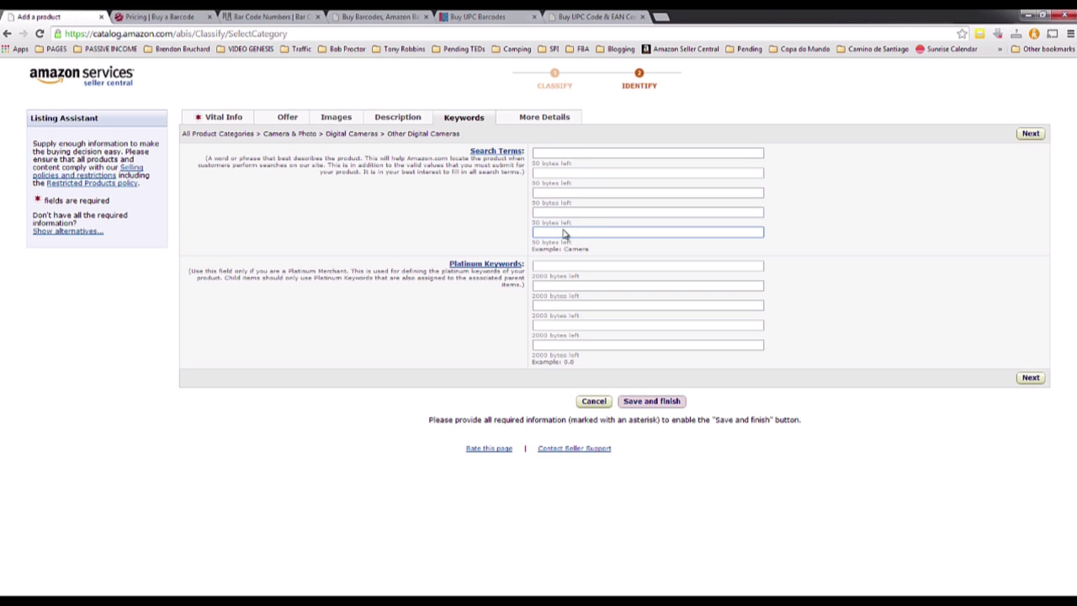
click(573, 153)
Enter Camera, GoPro and Battery as the first three search terms.
text(Camera)
key(Tab)
text(GoPro)
key(Tab)
text(Battery)
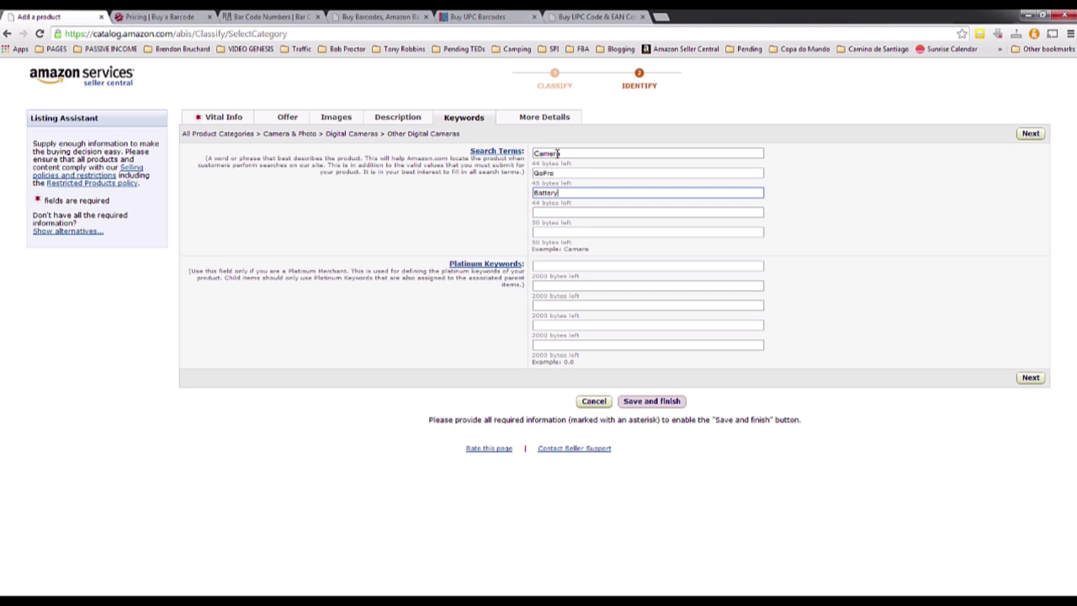
key(Tab)
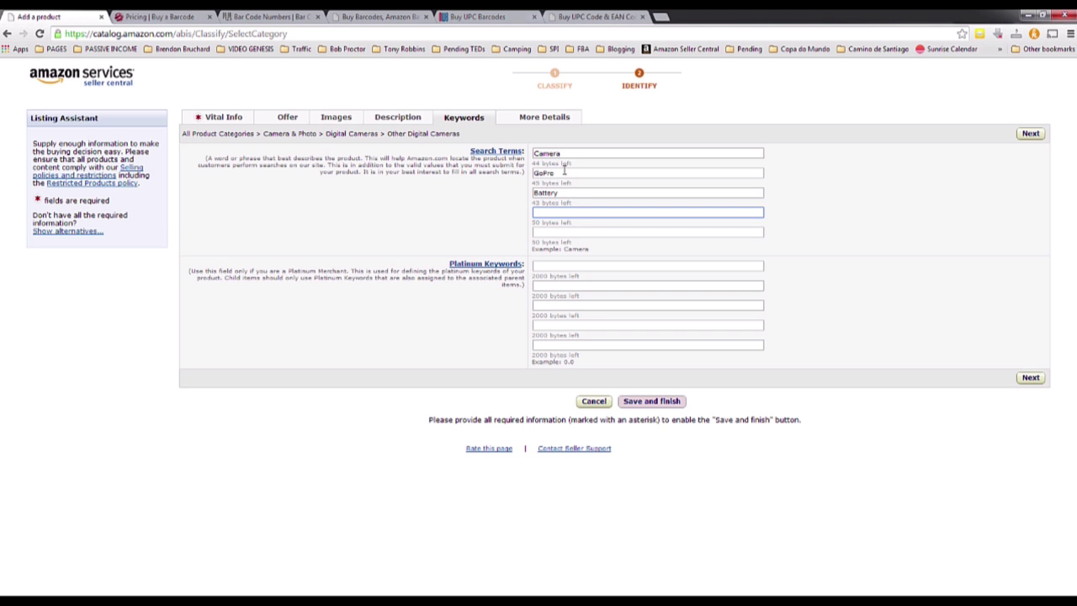
Recheck the Camera, GoPro and Battery entries, then move to the More Details tab.
click(564, 153)
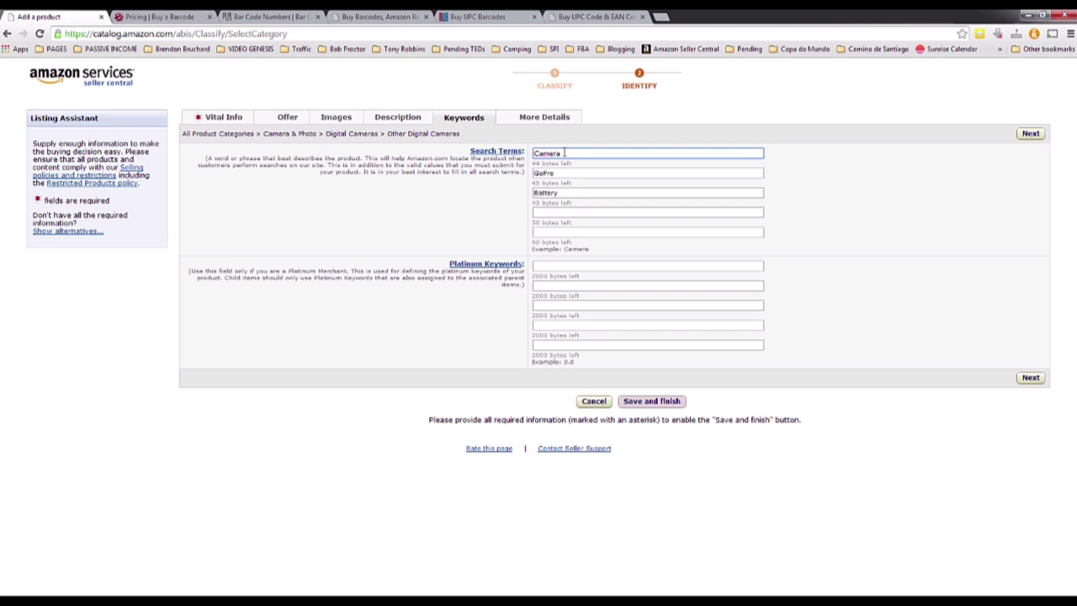
click(563, 172)
click(567, 193)
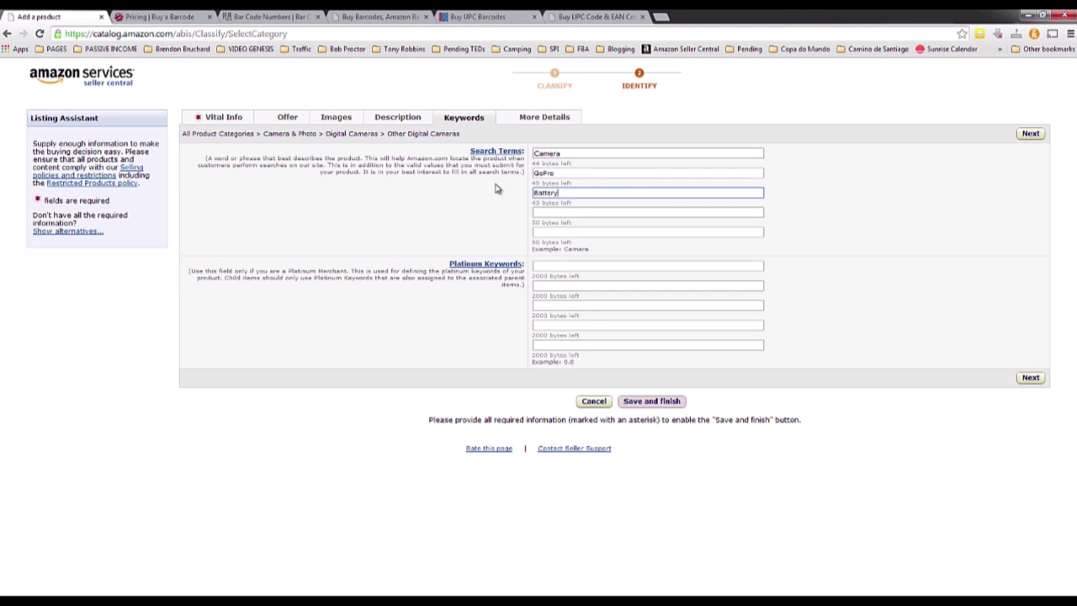
click(543, 120)
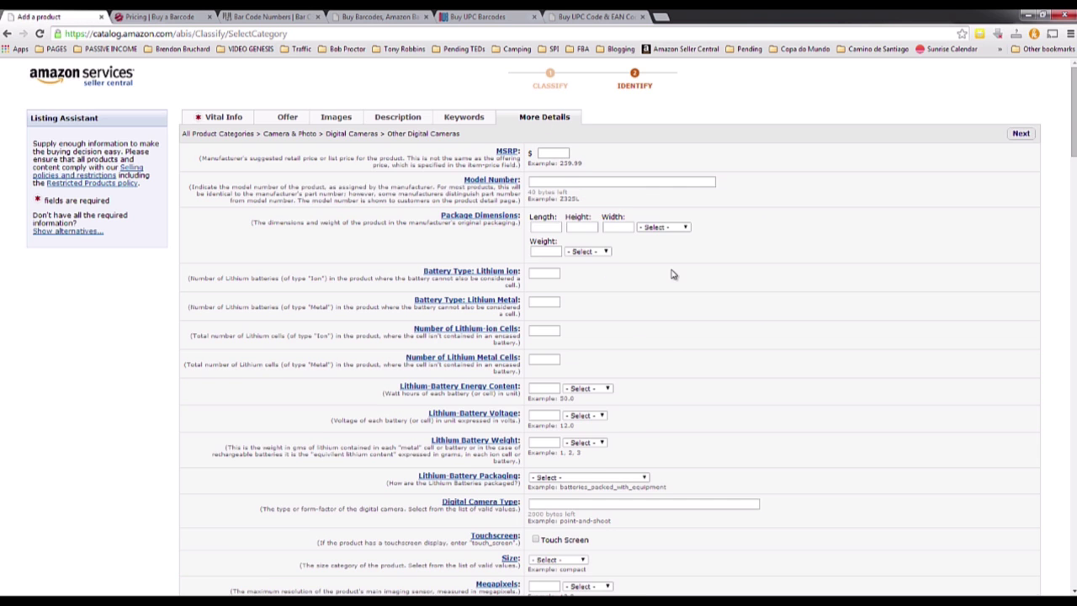
Scroll down through the optional More Details fields, past the package weight, leaving them empty.
scroll(673, 275, down, 1)
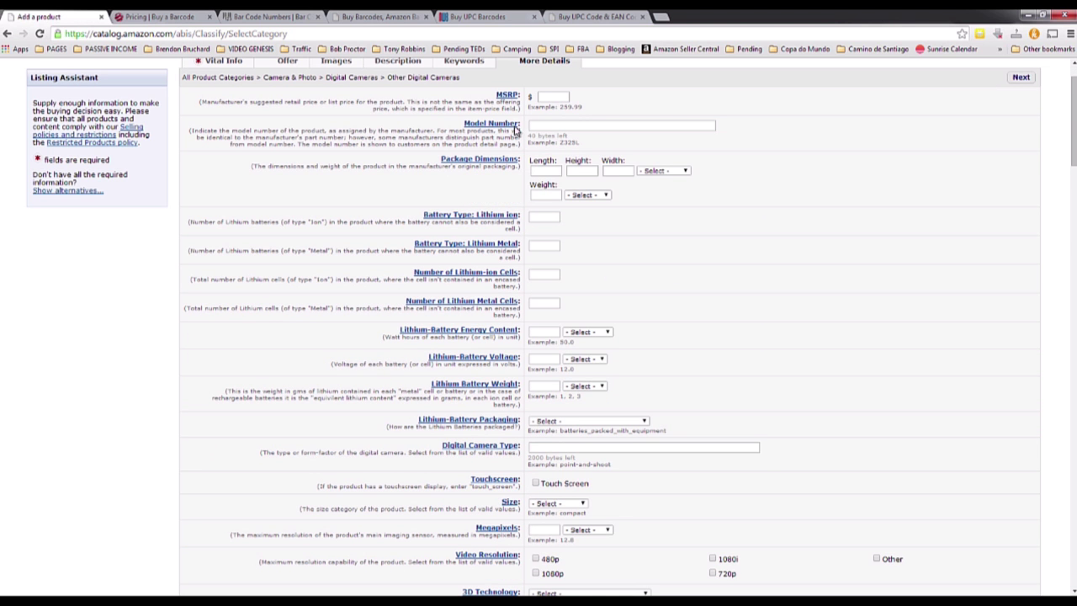
click(557, 195)
scroll(625, 292, down, 2)
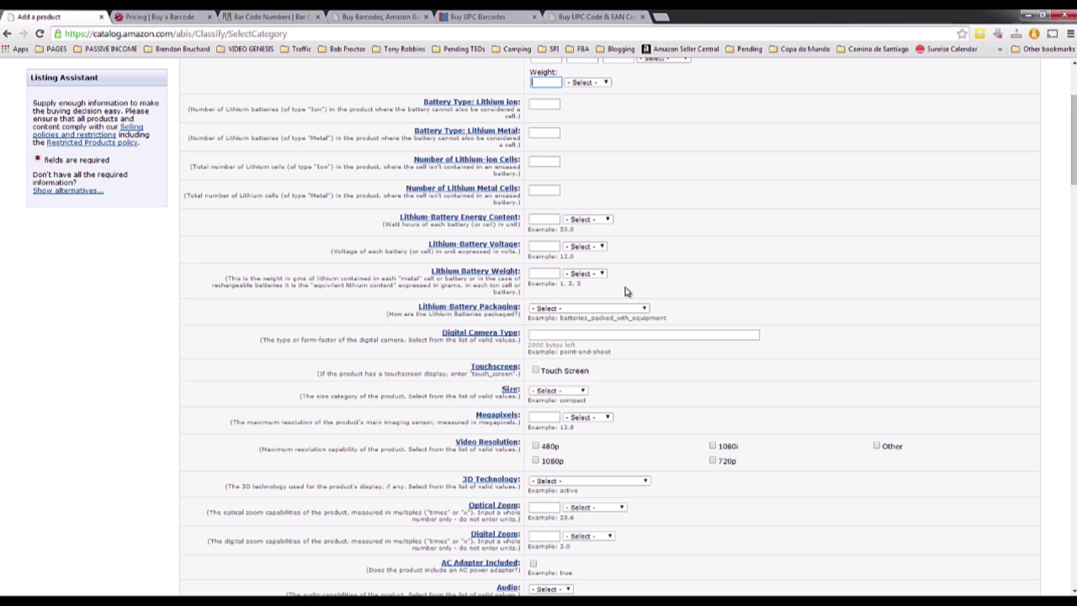
scroll(624, 291, down, 4)
scroll(625, 291, down, 6)
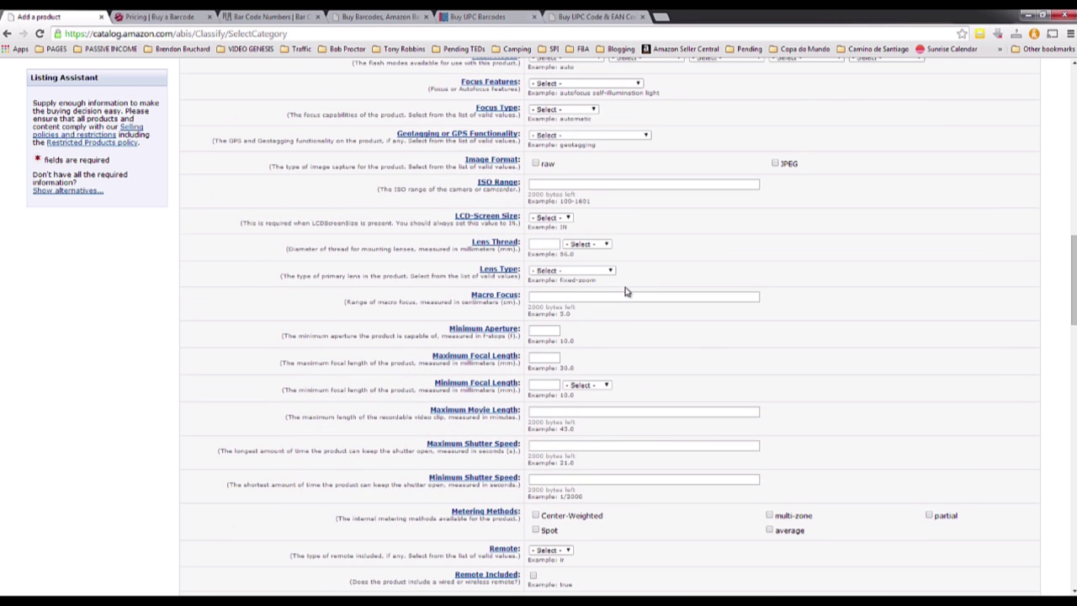
scroll(625, 291, down, 6)
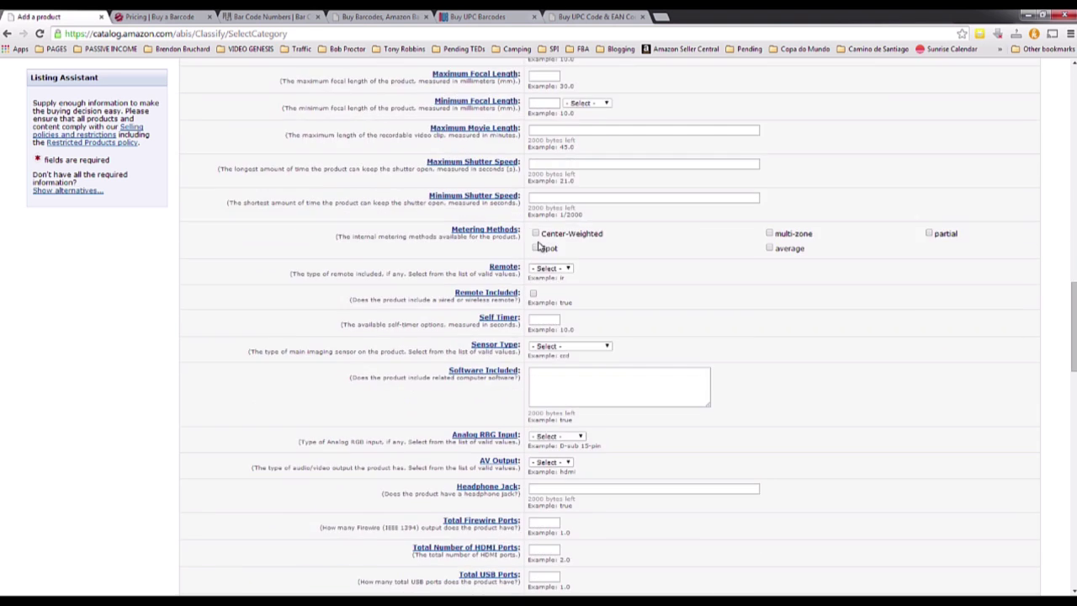
scroll(541, 251, down, 12)
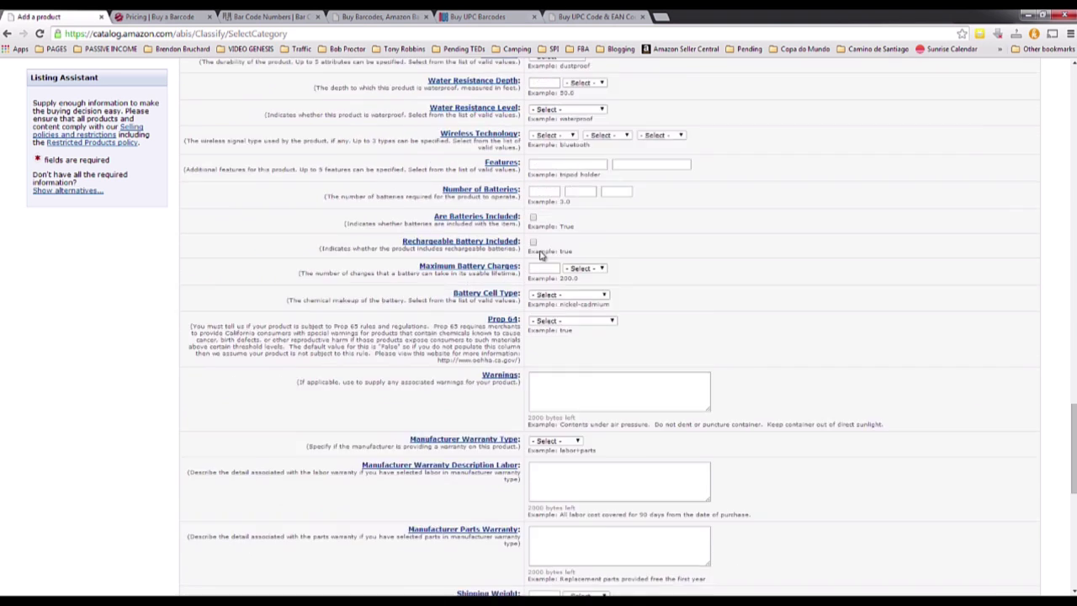
scroll(540, 251, down, 3)
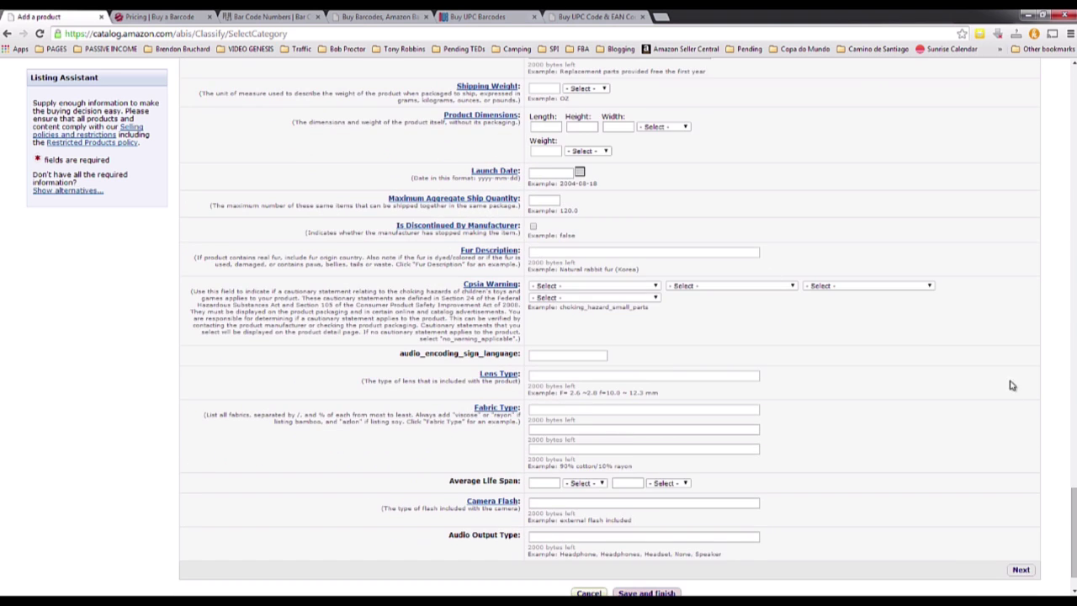
scroll(1009, 384, down, 1)
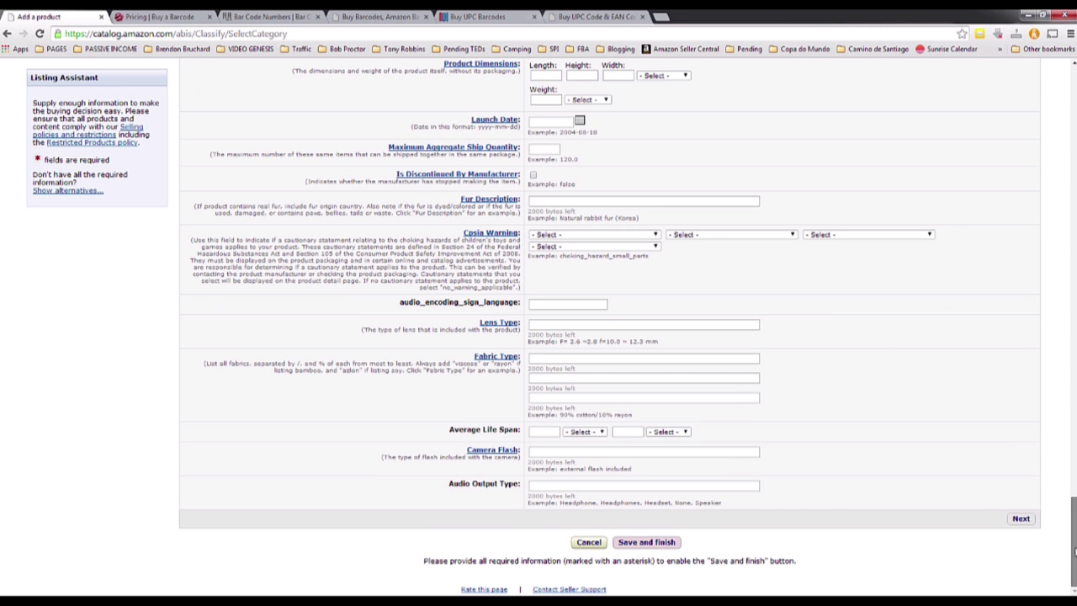
Recheck the form, then return to Vital Info and select the empty UPC or EAN field.
scroll(503, 279, up, 20)
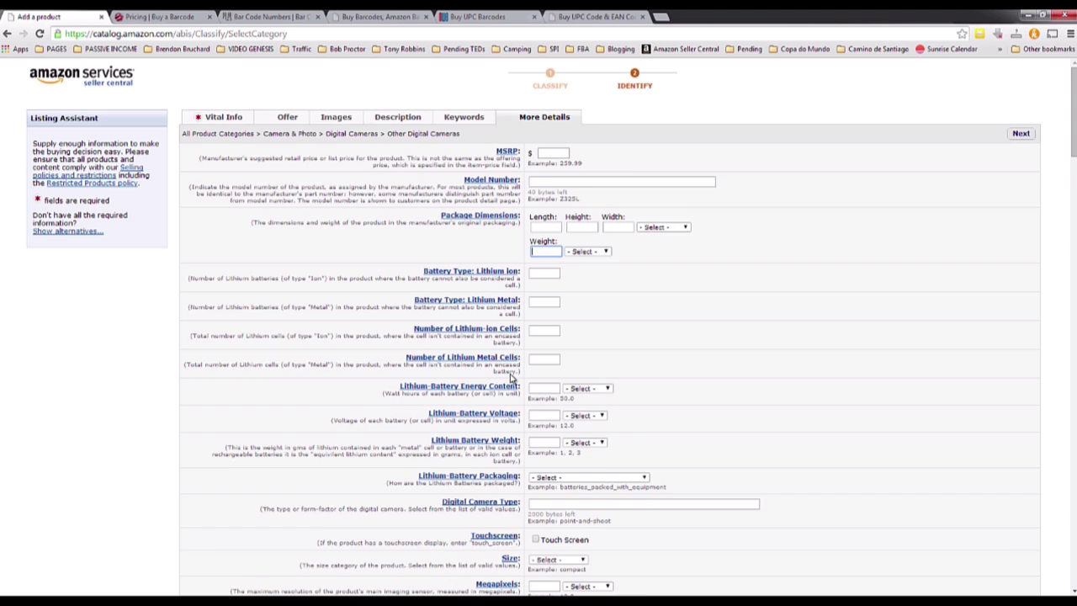
scroll(511, 374, down, 1)
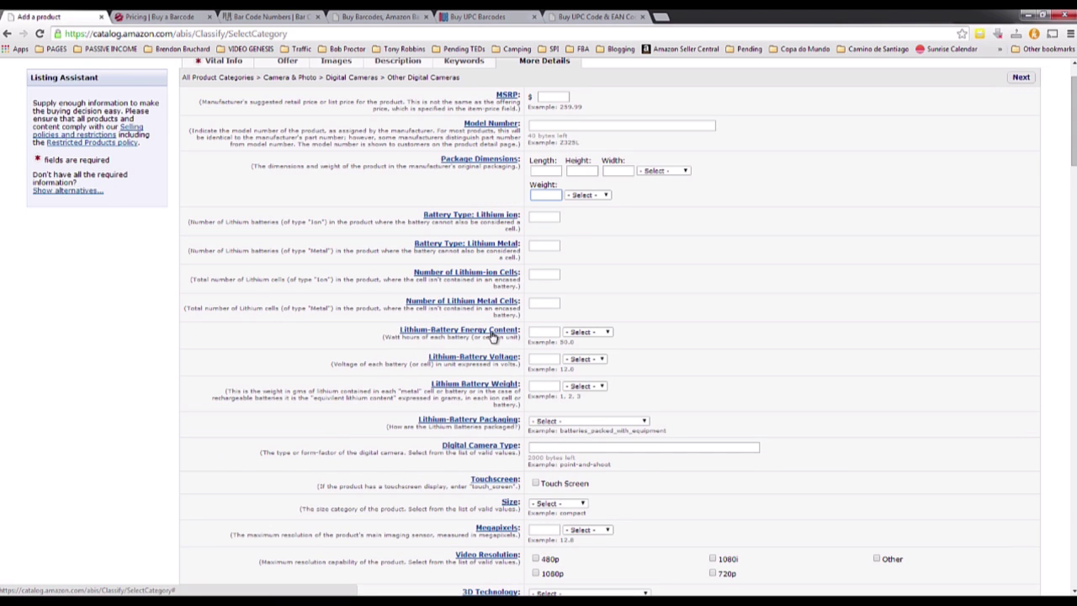
scroll(614, 329, up, 1)
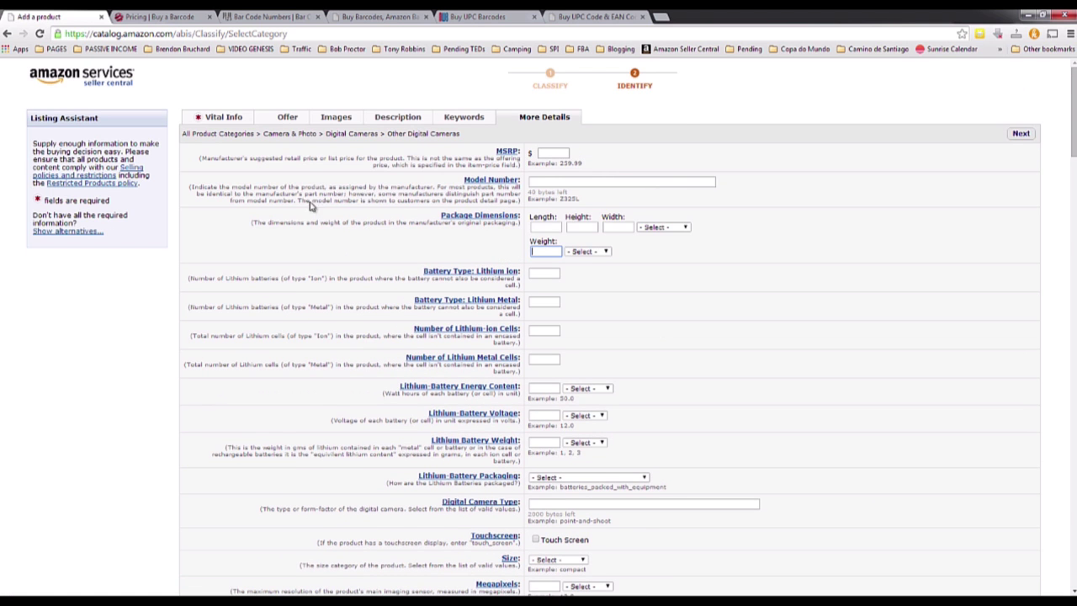
scroll(301, 180, down, 15)
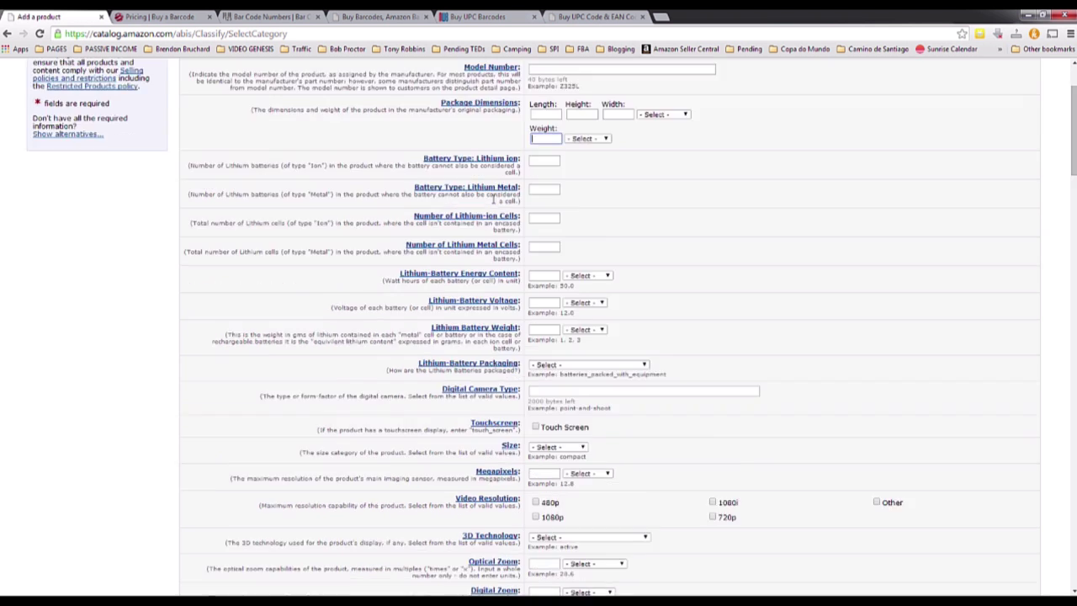
scroll(238, 81, up, 14)
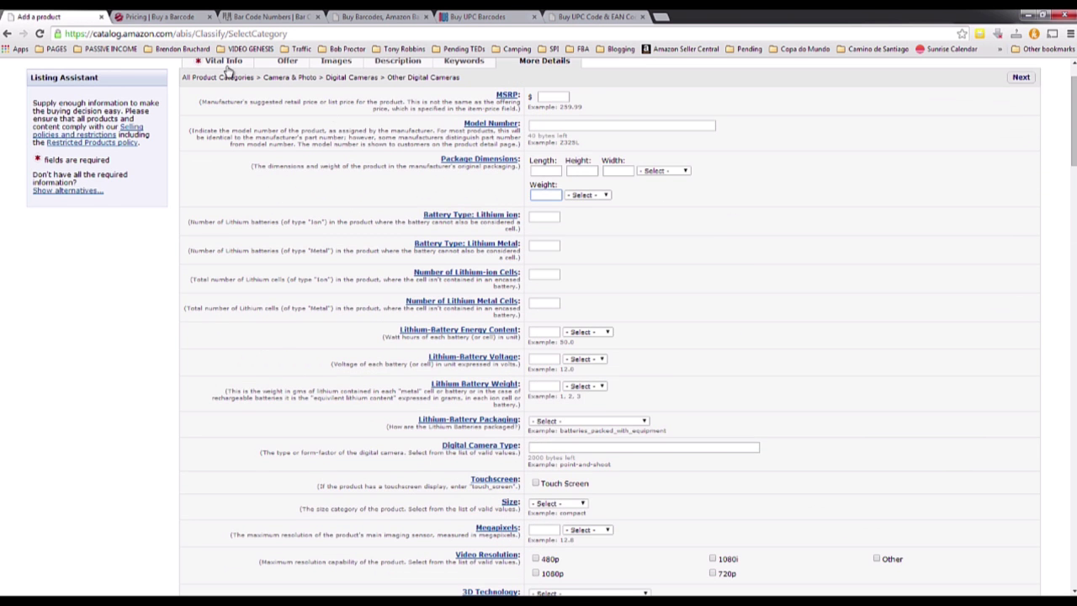
click(226, 63)
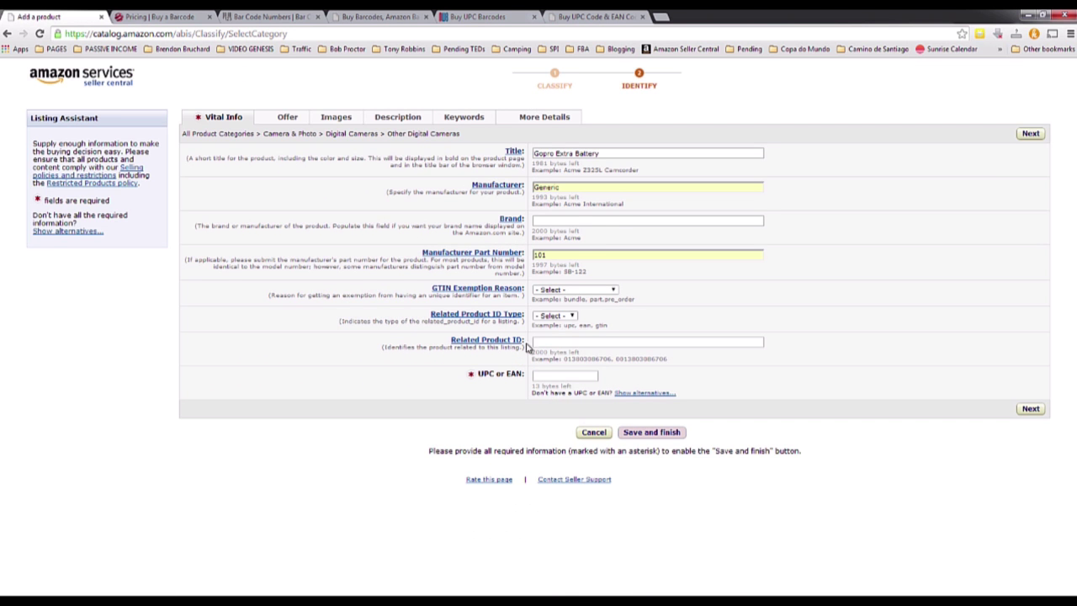
click(569, 375)
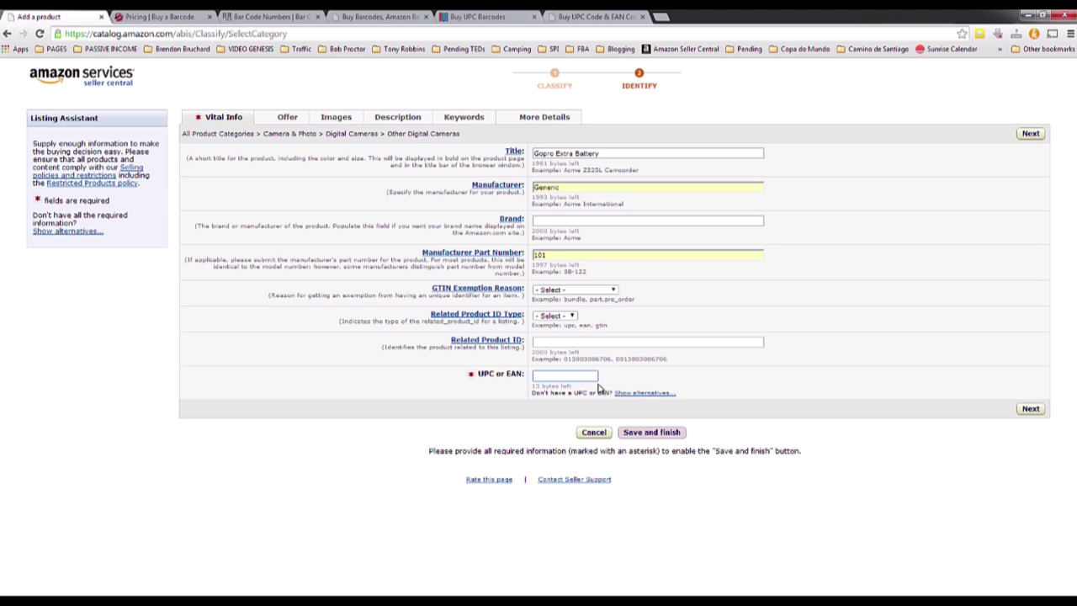